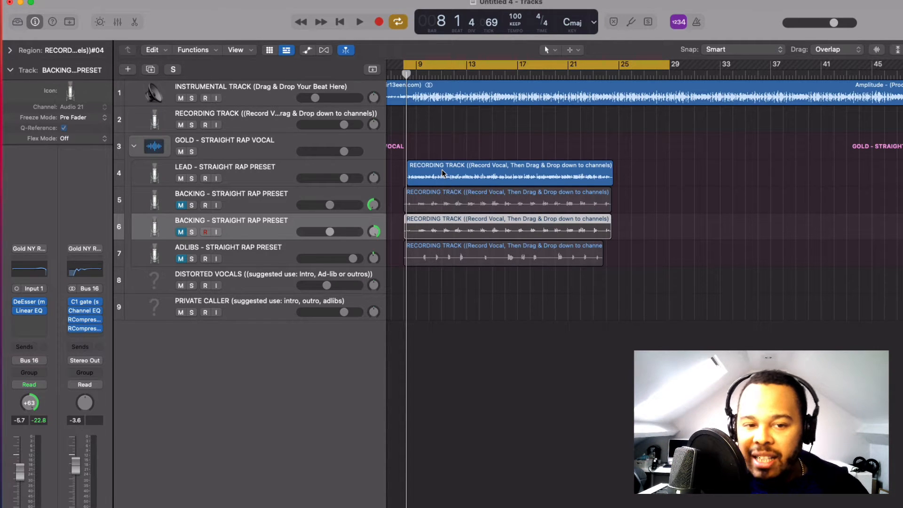
- Examine the pan settings of the lead track and the two backing tracks
click(270, 175)
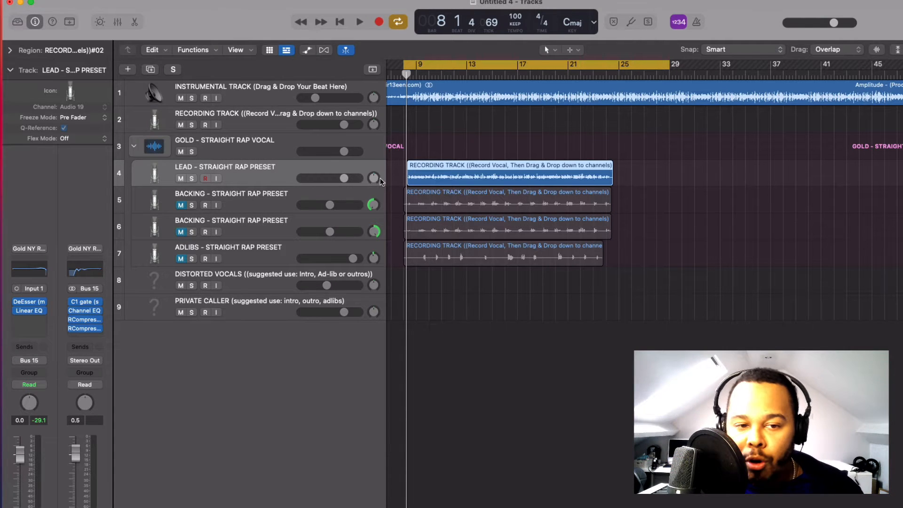
drag(375, 178, 375, 179)
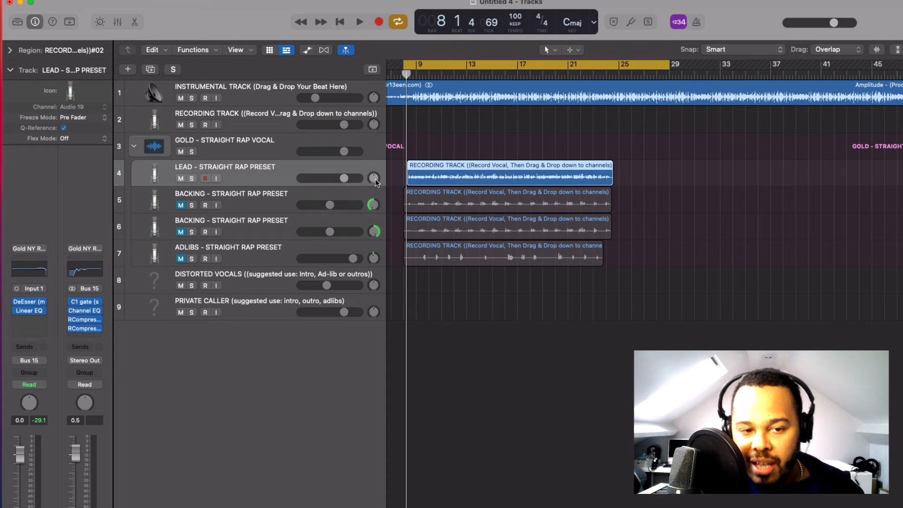
click(254, 209)
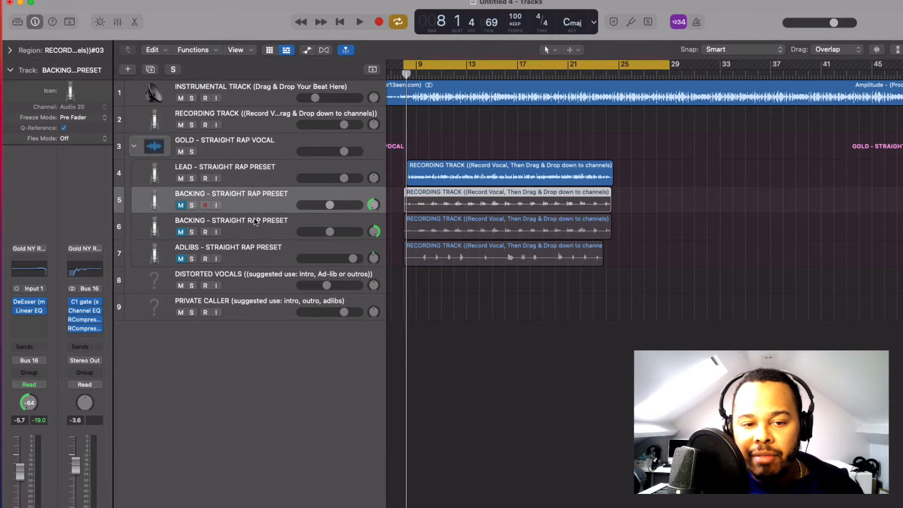
click(254, 219)
click(310, 187)
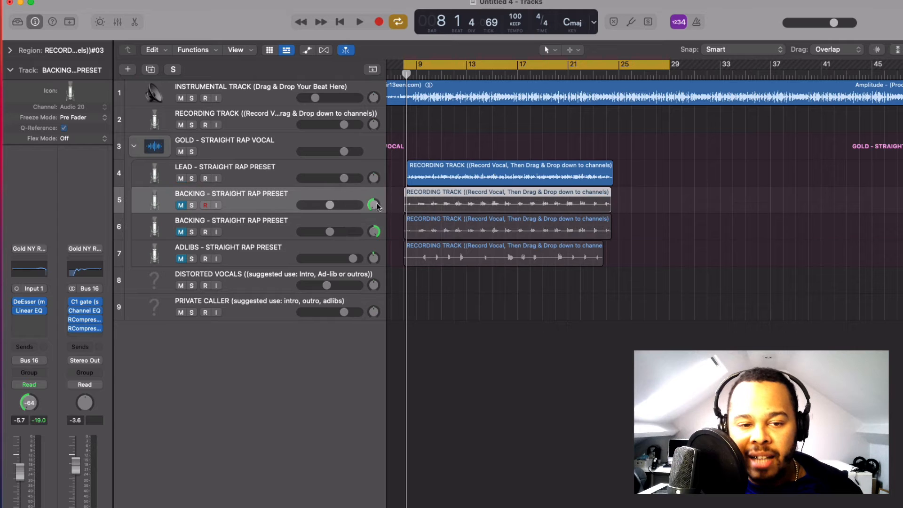
drag(375, 232, 296, 226)
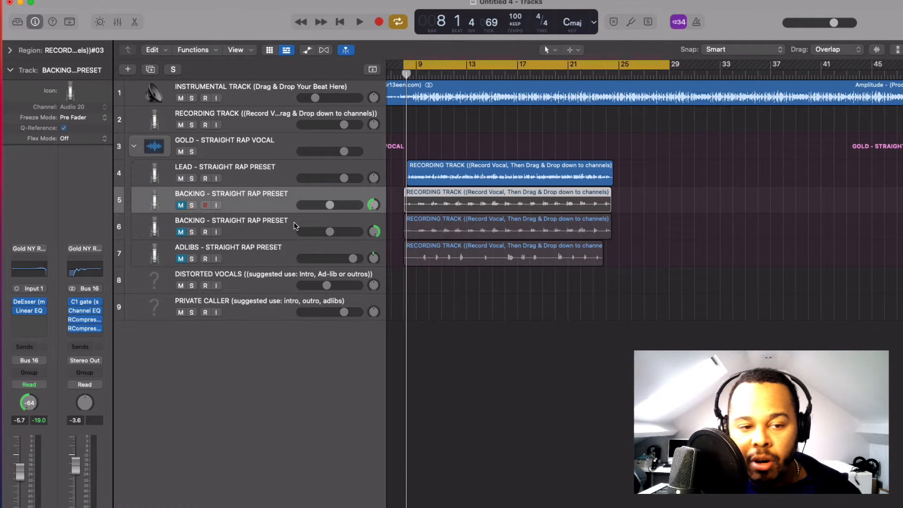
click(266, 230)
click(374, 231)
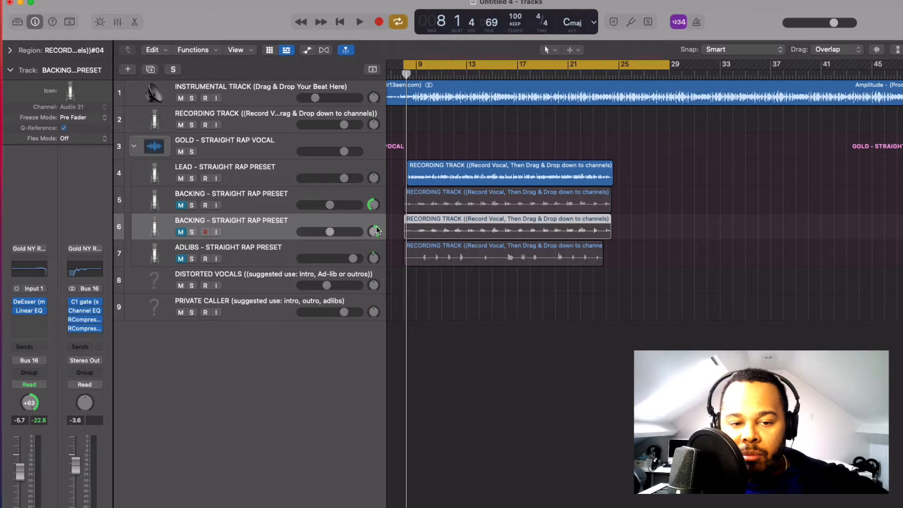
- Mute the lead track and unmute both backing tracks, leaving the first backing track selected
click(182, 177)
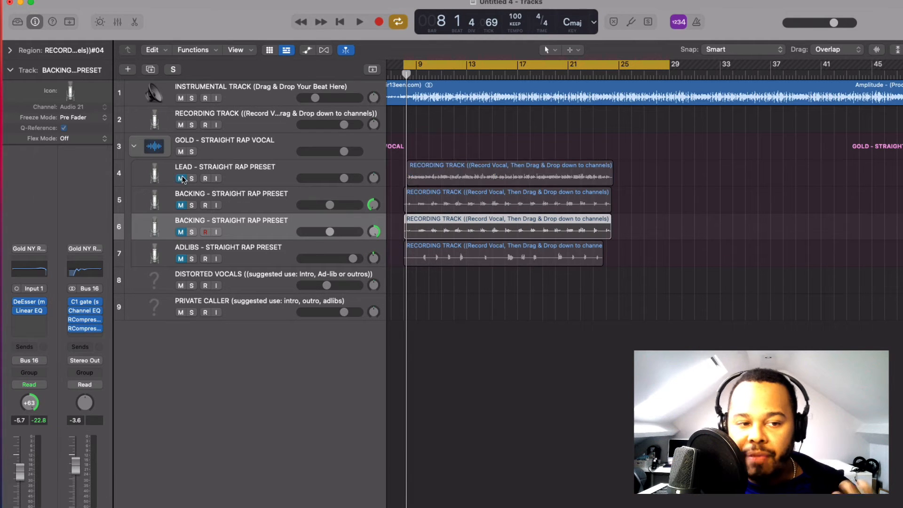
click(180, 205)
click(181, 232)
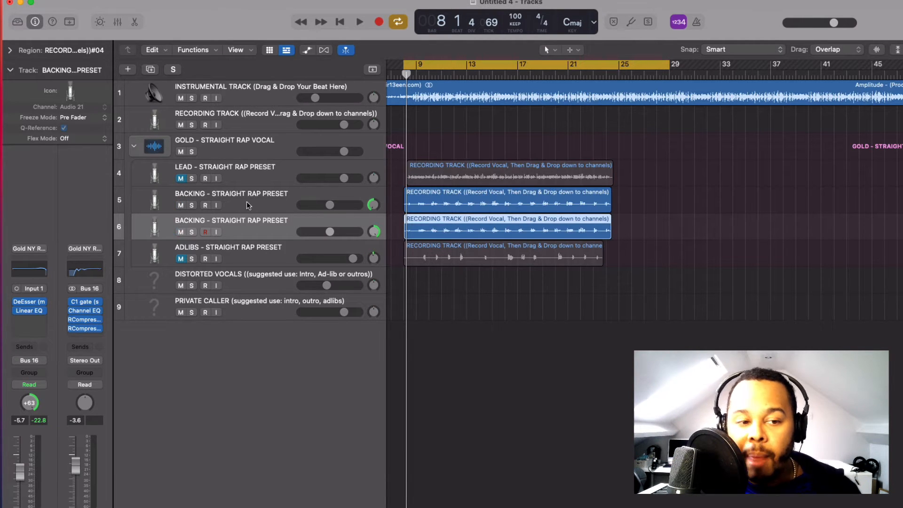
click(250, 200)
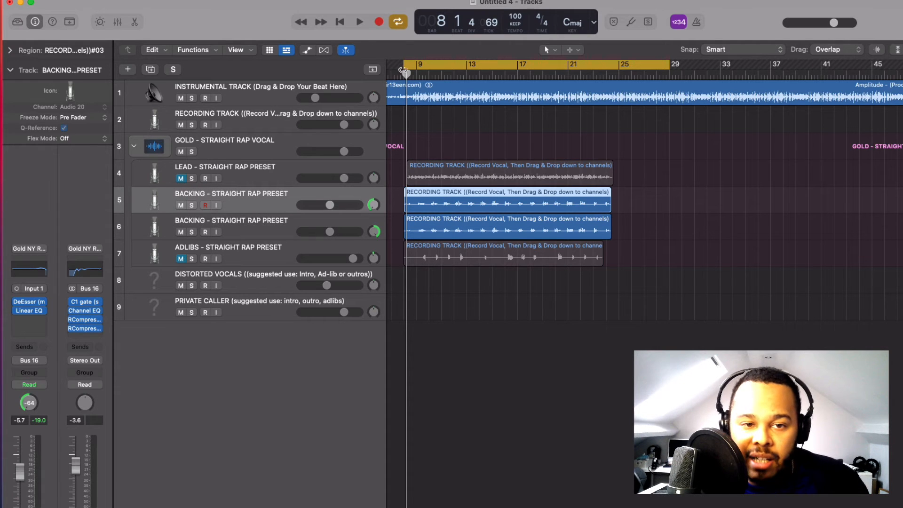
- Audition the two backing tracks from around bar 9 and mute the instrumental track during playback
drag(417, 69, 429, 70)
key(space)
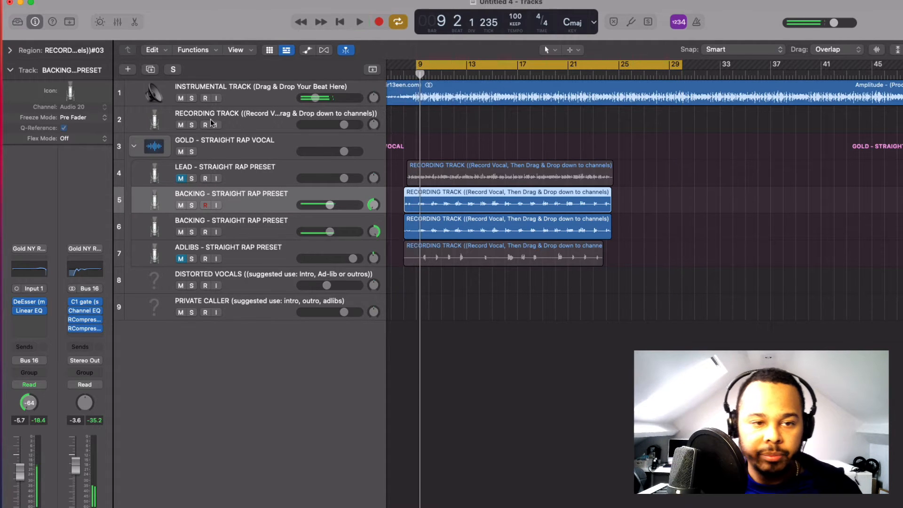
click(182, 98)
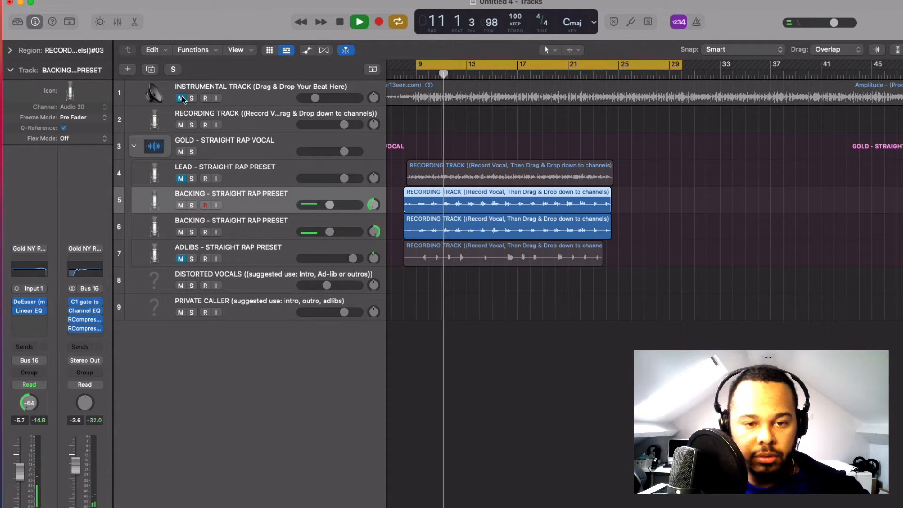
key(space)
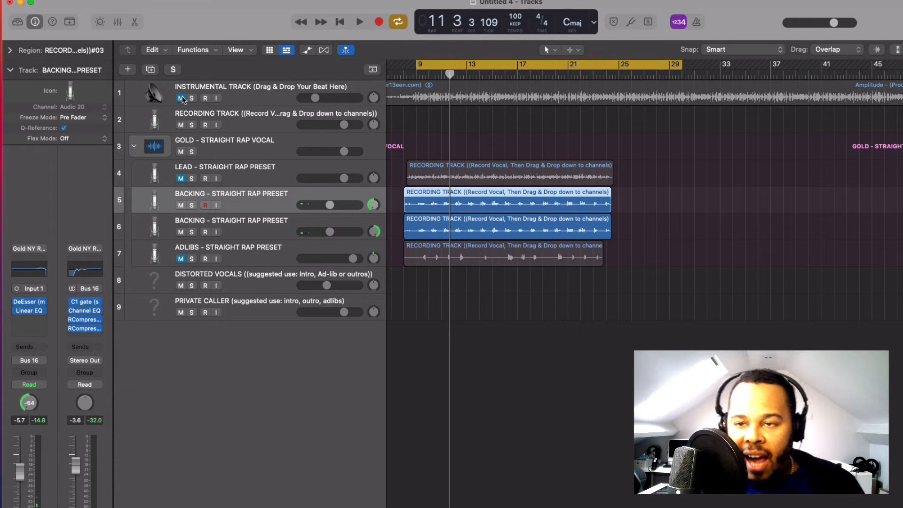
- Unmute the lead track and play it together with both backing tracks
click(181, 178)
click(263, 177)
key(space)
key(space)
- Trim the start of both backing regions to just before bar 9 and play from bar 8, muting the lead track partway
click(404, 76)
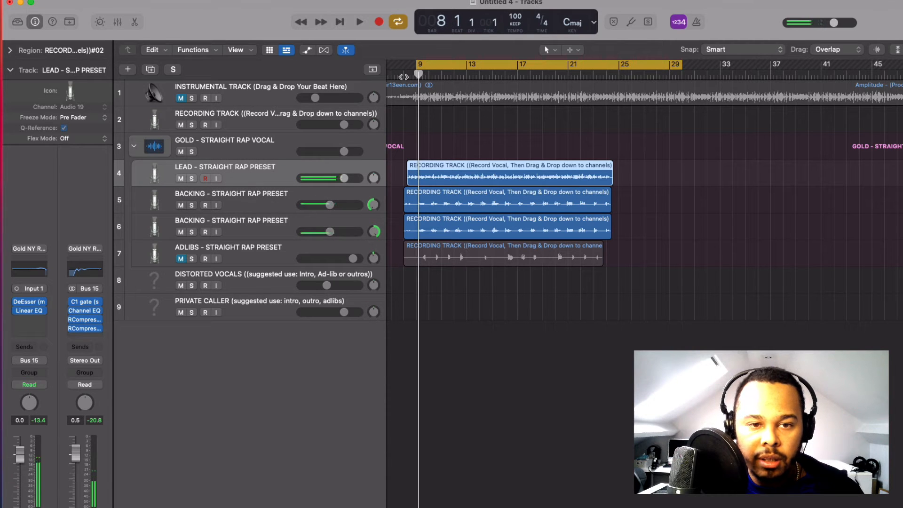
drag(401, 201, 415, 232)
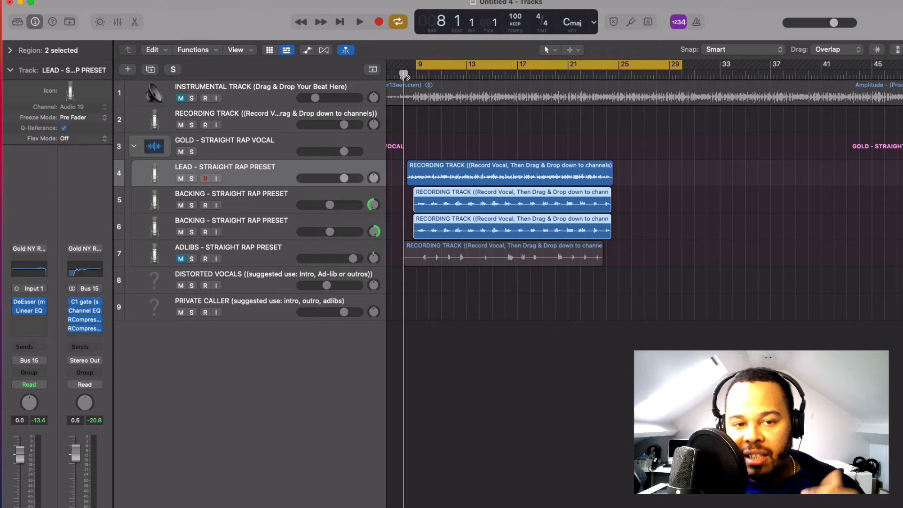
key(space)
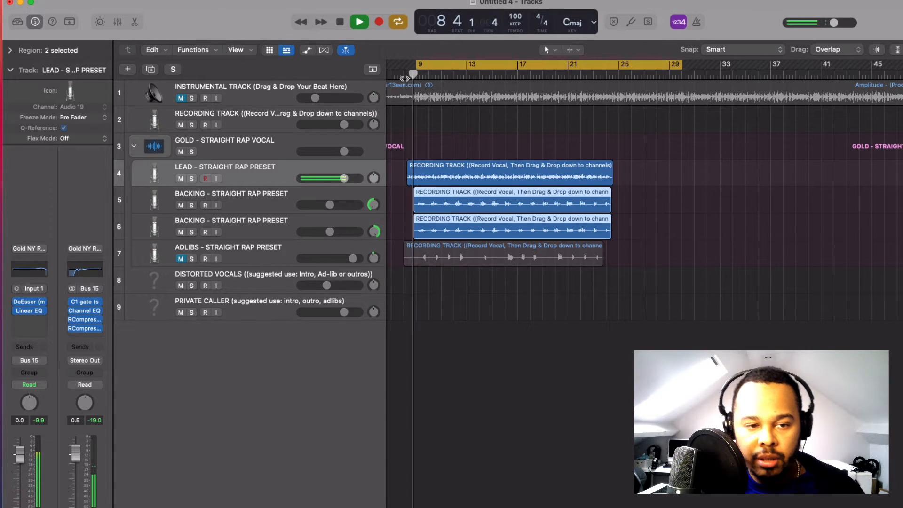
click(182, 179)
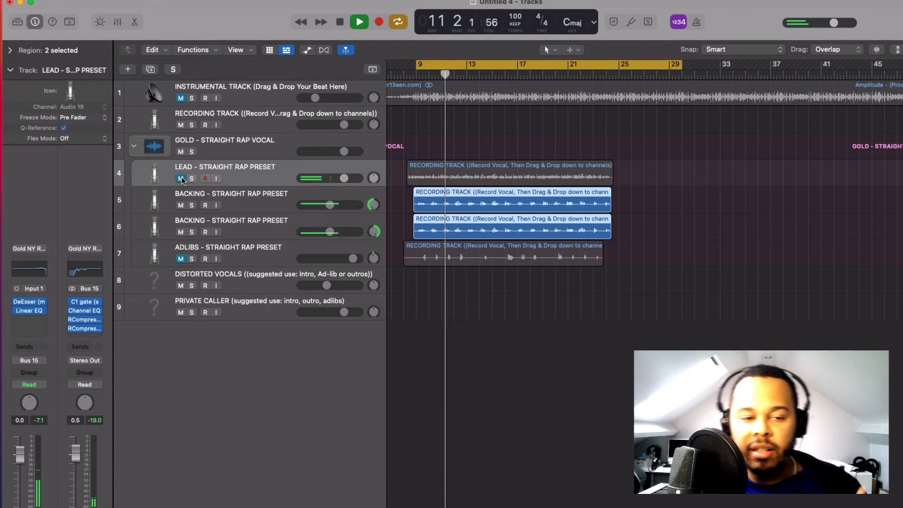
key(space)
- Solo the first backing track briefly and examine the pan positions of both backing tracks
click(192, 205)
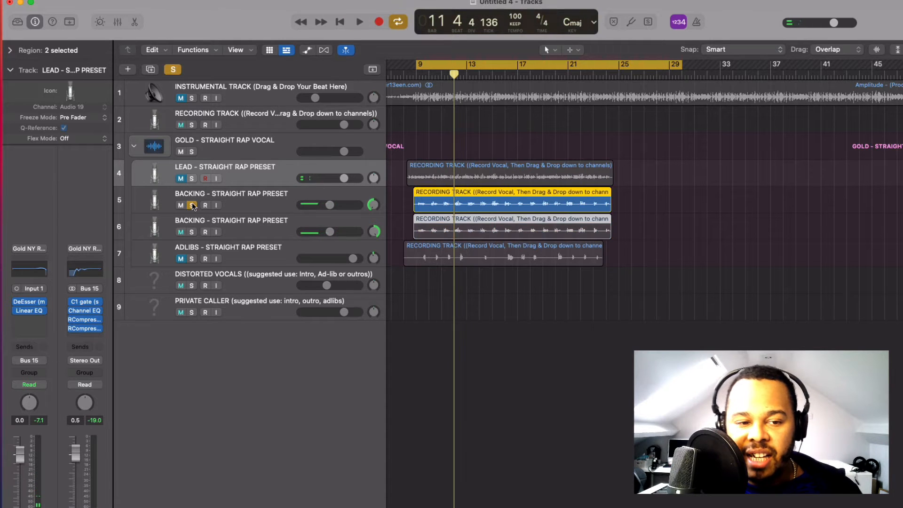
click(279, 198)
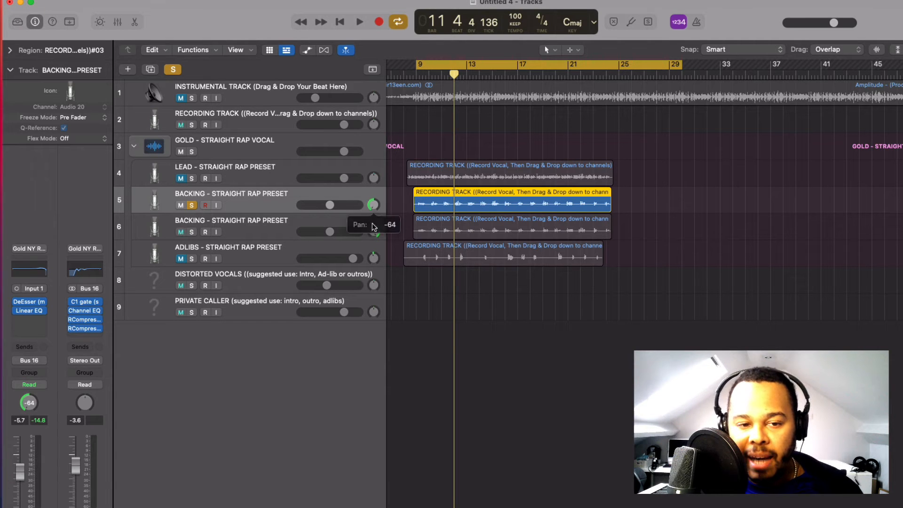
click(192, 205)
click(258, 228)
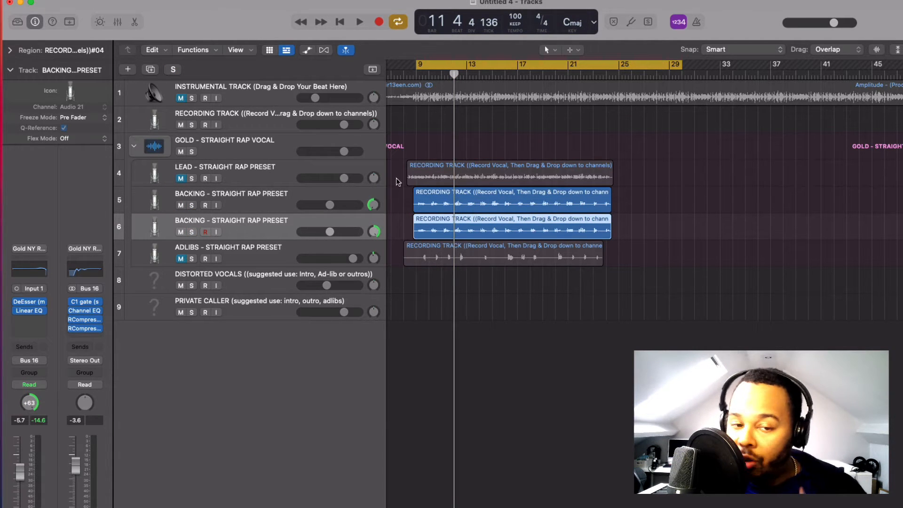
click(427, 196)
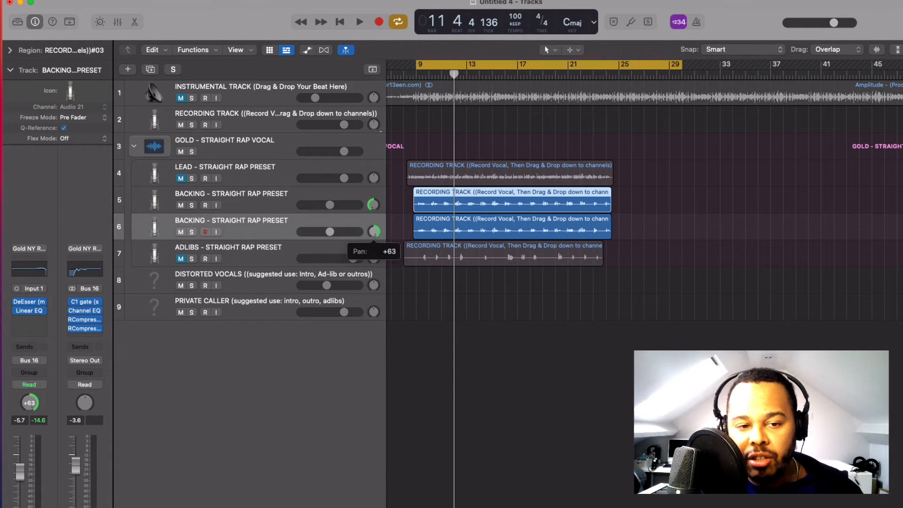
click(256, 205)
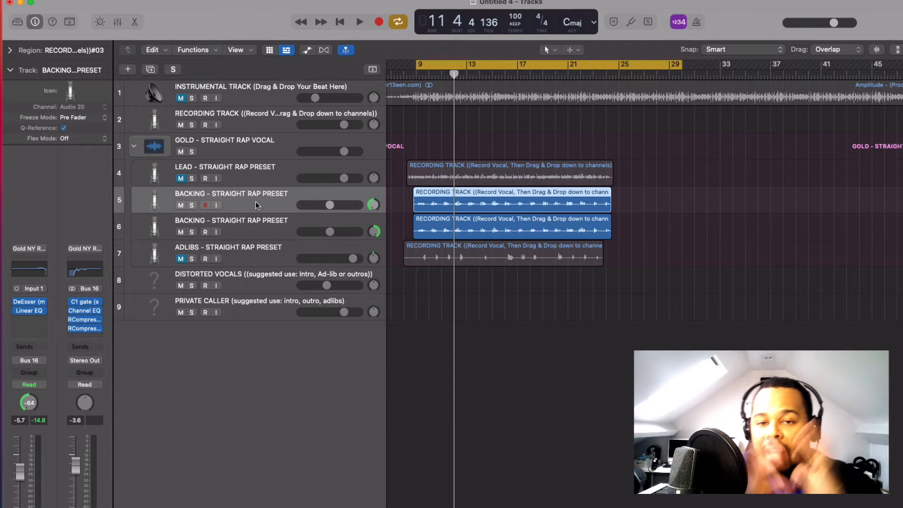
- Unmute the lead track and audition it with the two panned backing tracks
click(181, 178)
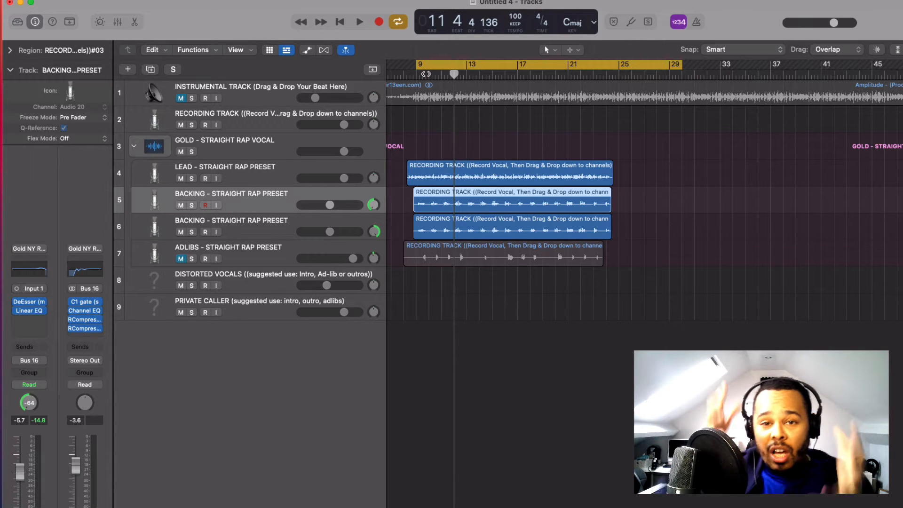
key(space)
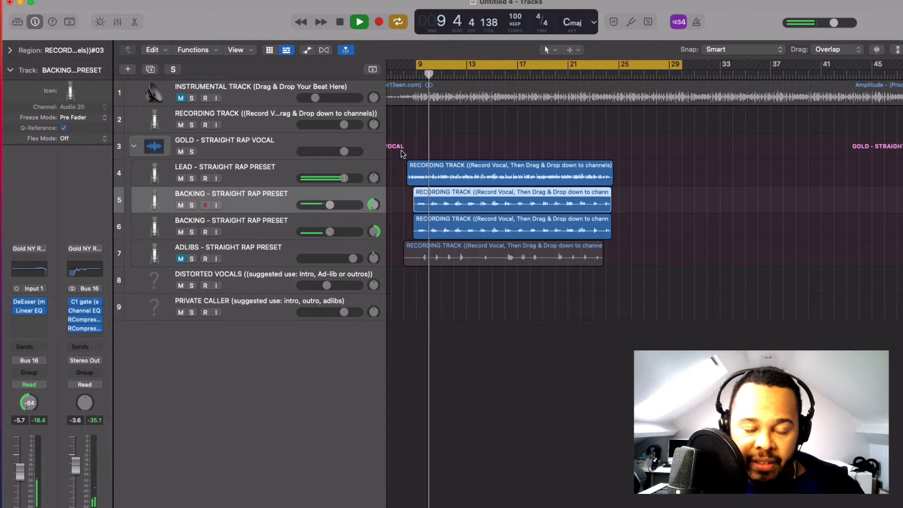
key(space)
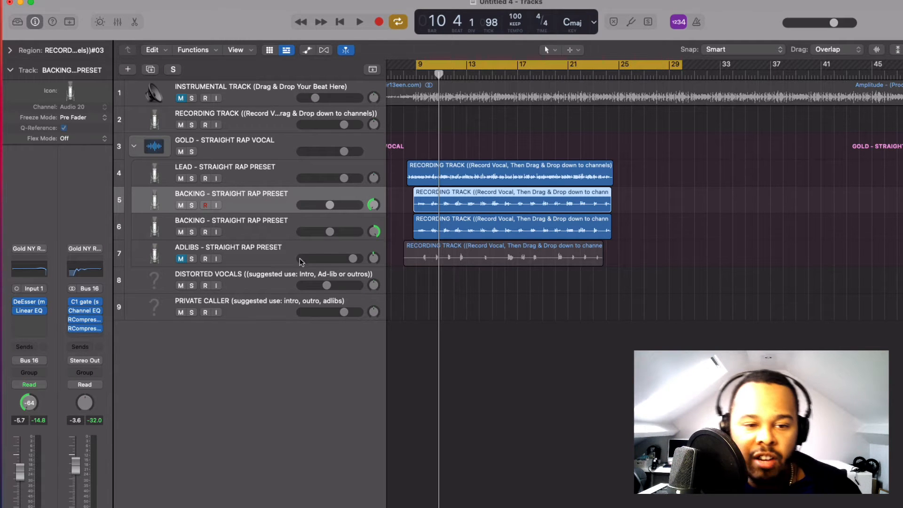
- Unmute the adlibs track and play it along with the lead and backing vocals
click(273, 257)
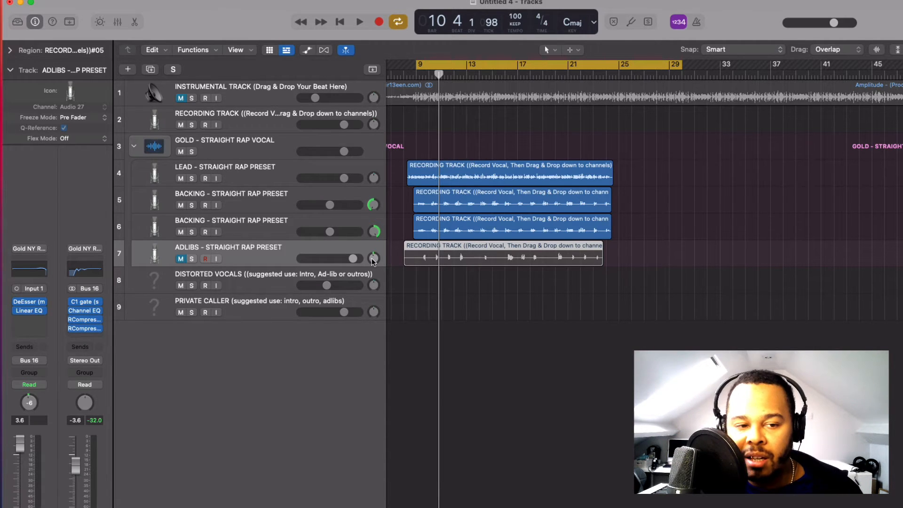
click(181, 259)
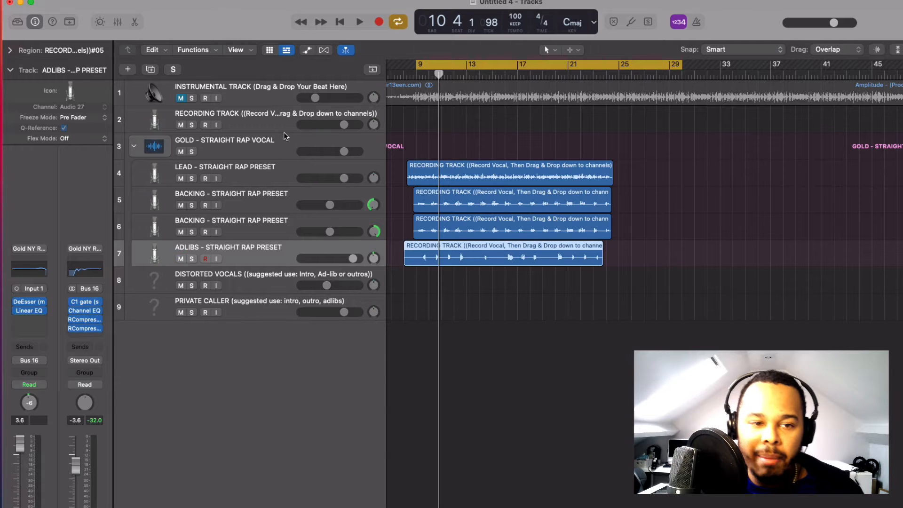
key(space)
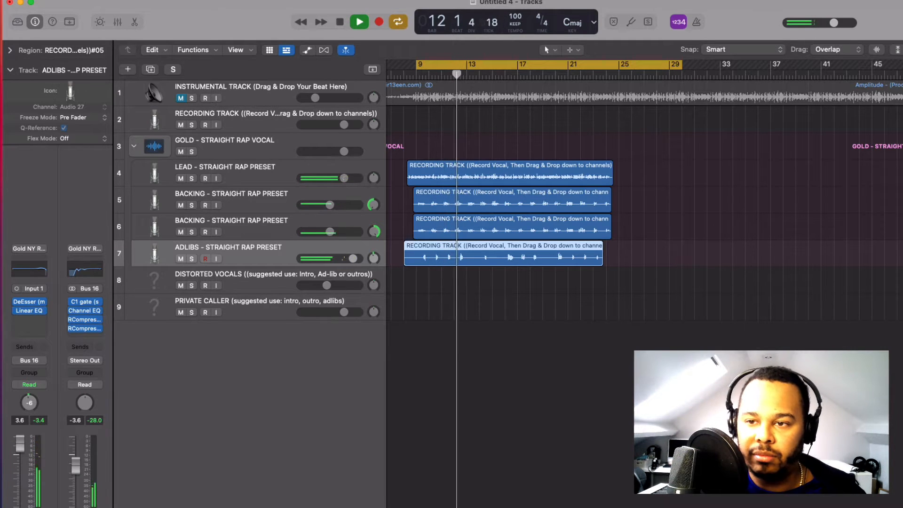
key(space)
- Trim the start of the adlibs region to line up with the start of the two backing regions
key(super+Down)
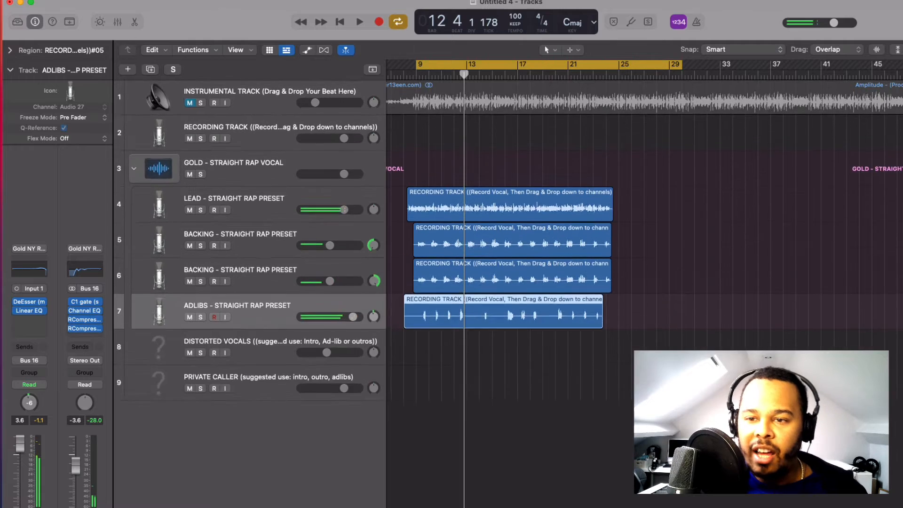
key(super+Down)
key(super+Right)
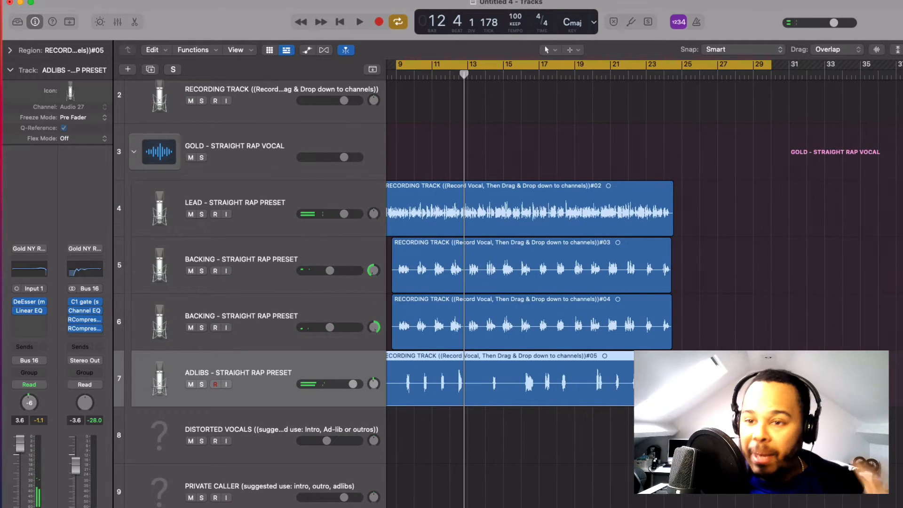
key(super+Right)
key(super+Right)
key(super+Right)
key(super+Right)
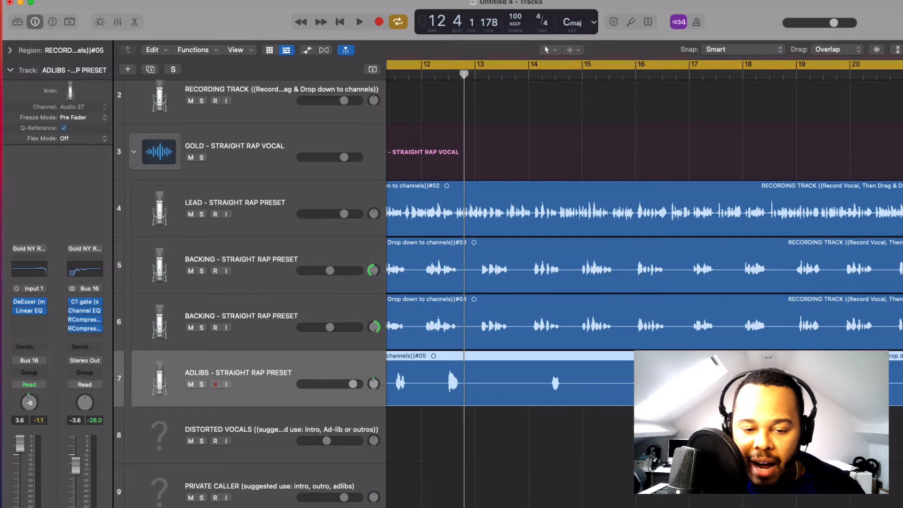
scroll(409, 396, left, 5)
scroll(435, 334, left, 2)
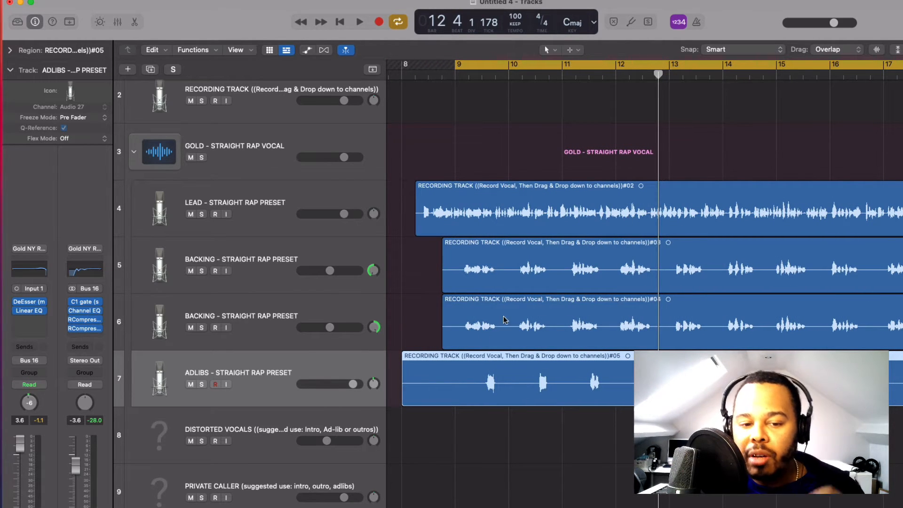
click(395, 421)
drag(403, 396, 445, 393)
scroll(534, 370, up, 1)
scroll(533, 371, up, 3)
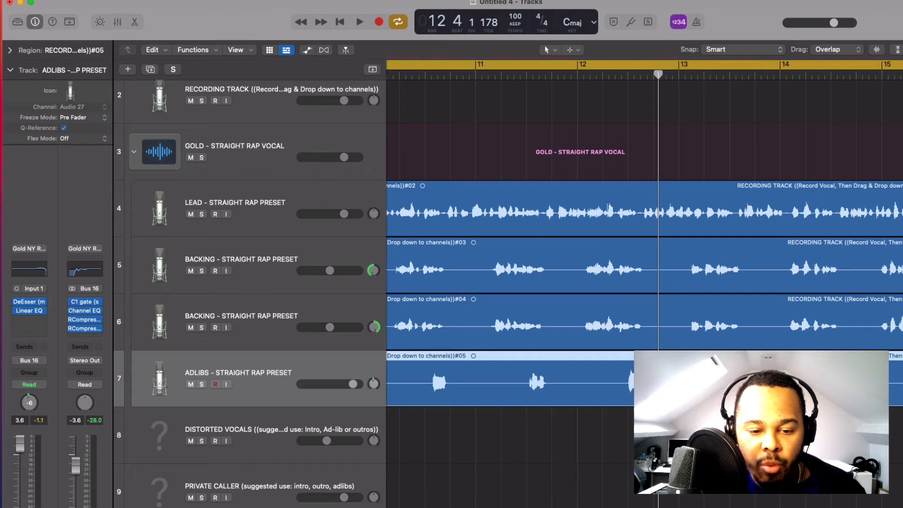
scroll(644, 282, left, 5)
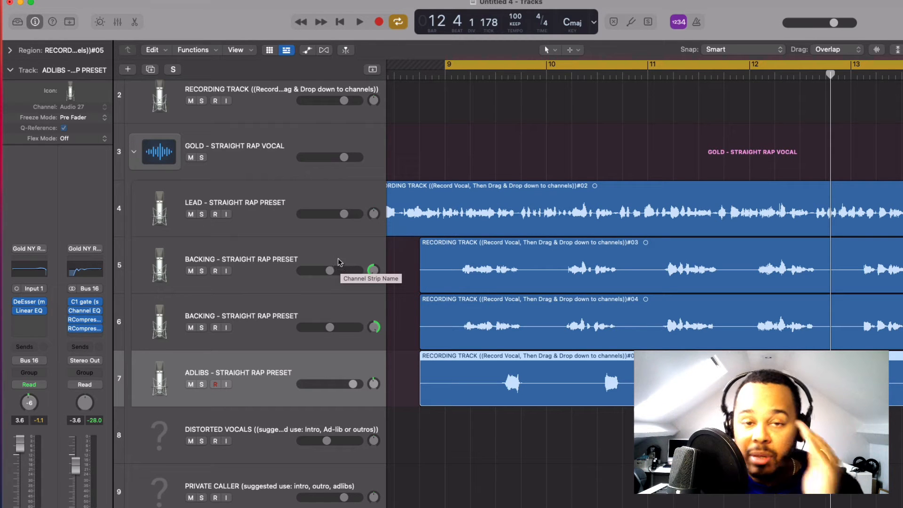
- Centre the pan of both backing tracks and the adlibs track, and audition them with the lead vocal
click(374, 384)
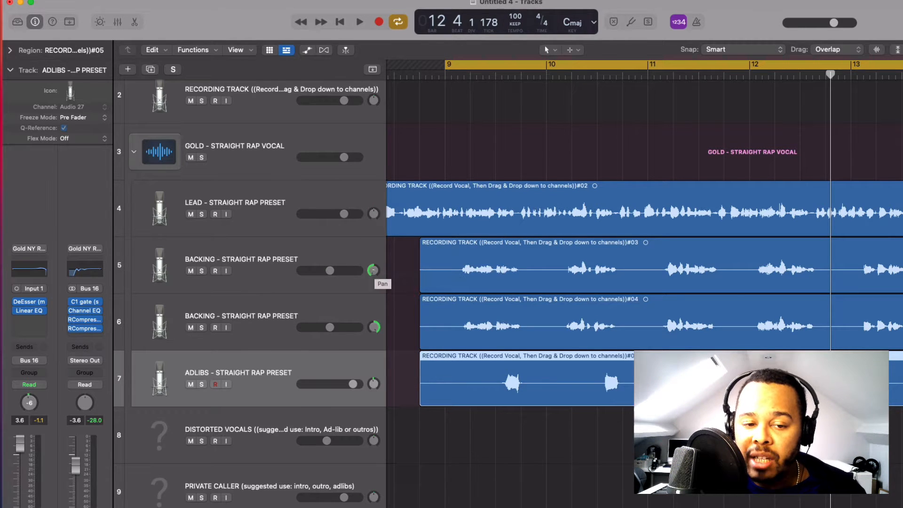
drag(373, 272, 370, 237)
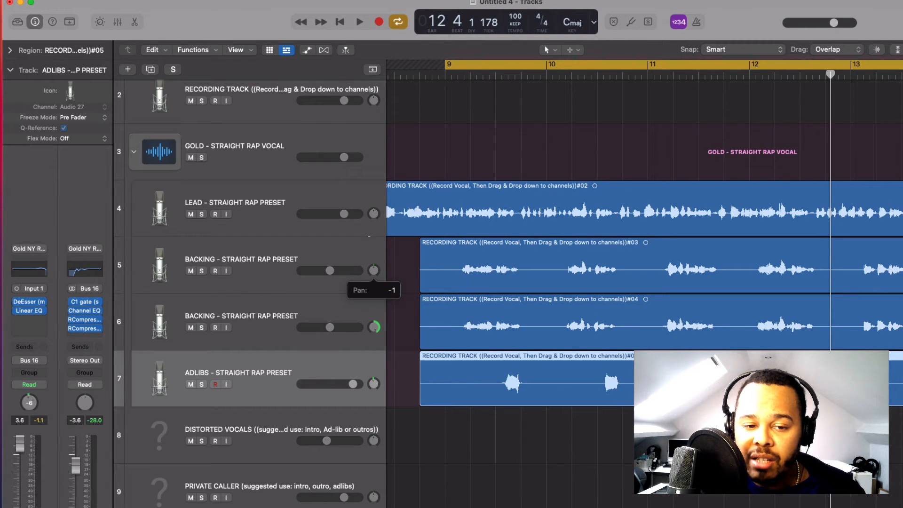
drag(375, 327, 374, 308)
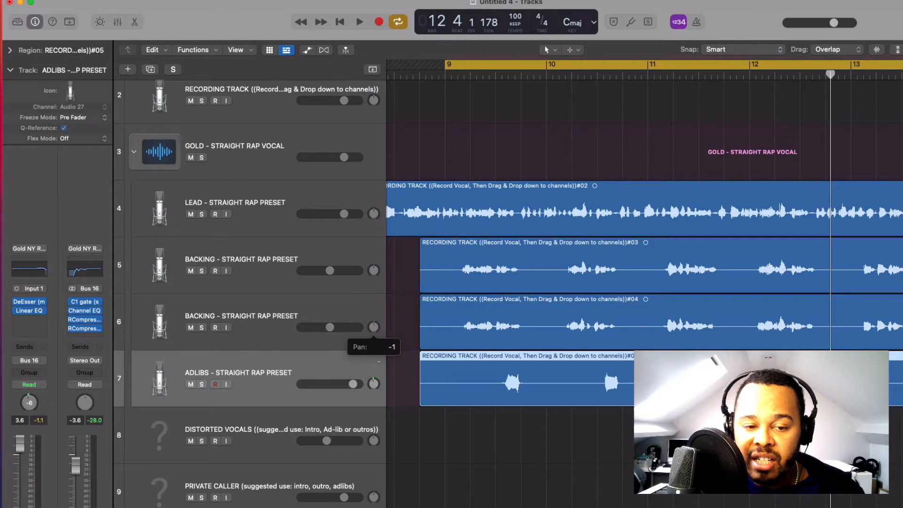
drag(374, 270, 374, 272)
drag(374, 384, 373, 386)
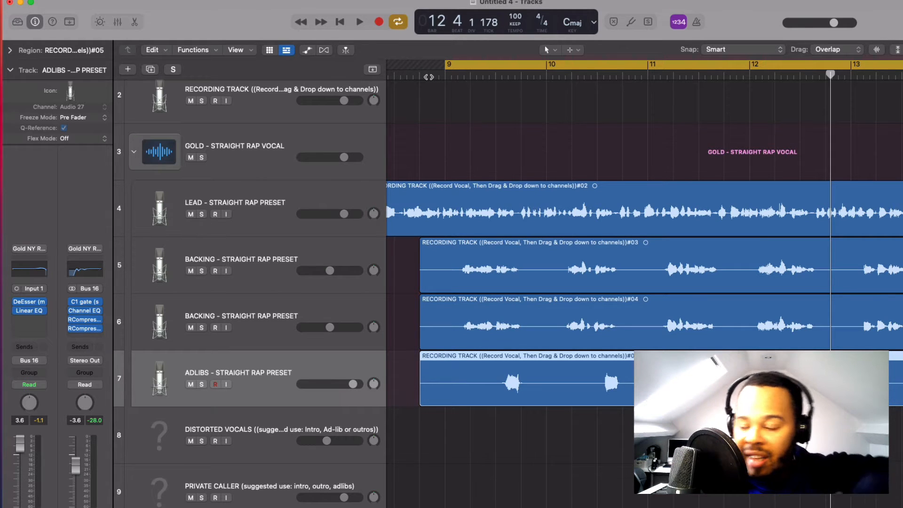
double_click(426, 80)
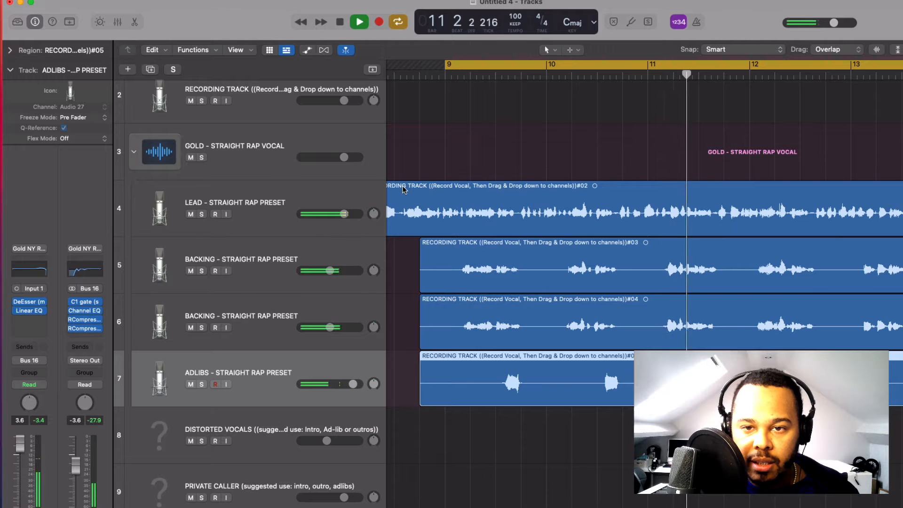
key(space)
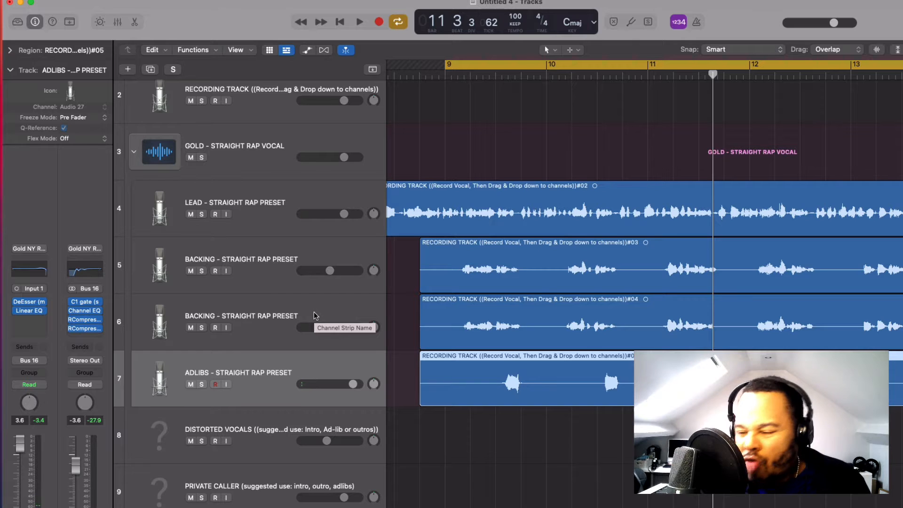
- Pan the first backing track to -64, the second backing track to +63 and the adlibs track to -6
click(303, 205)
drag(375, 269, 374, 327)
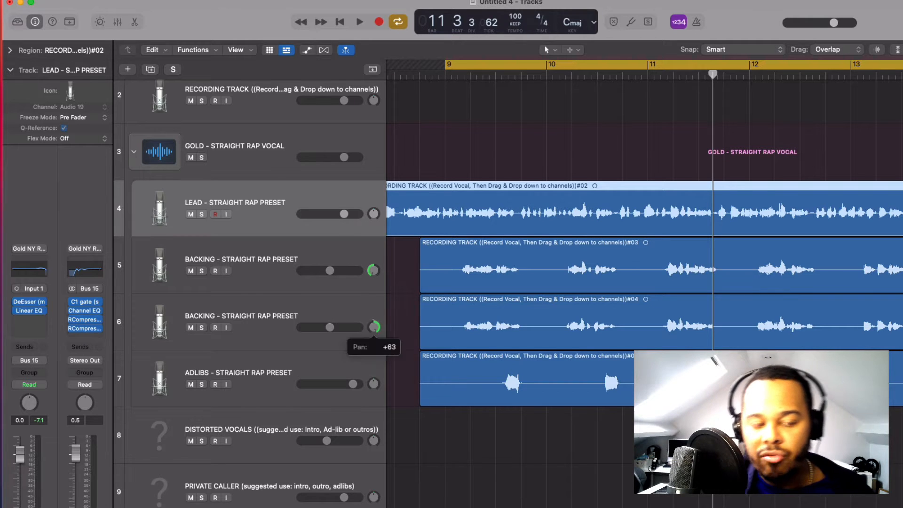
click(375, 329)
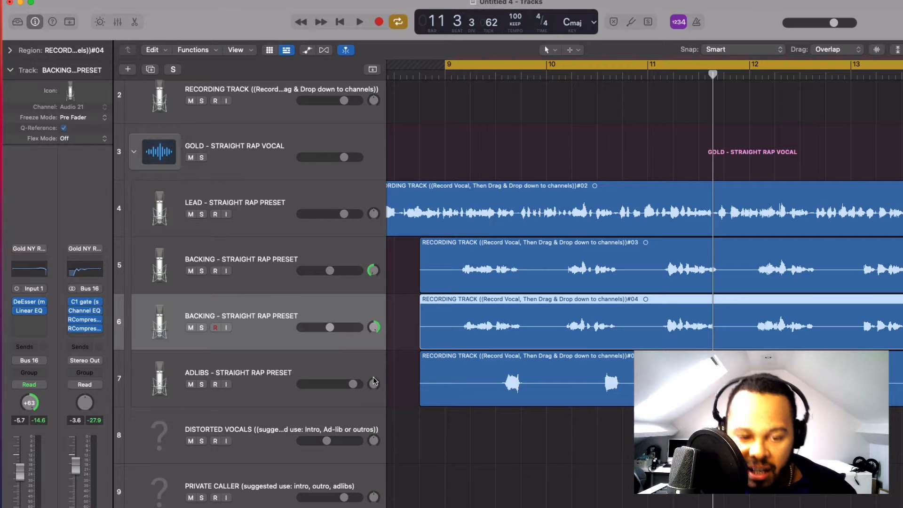
drag(375, 386, 376, 385)
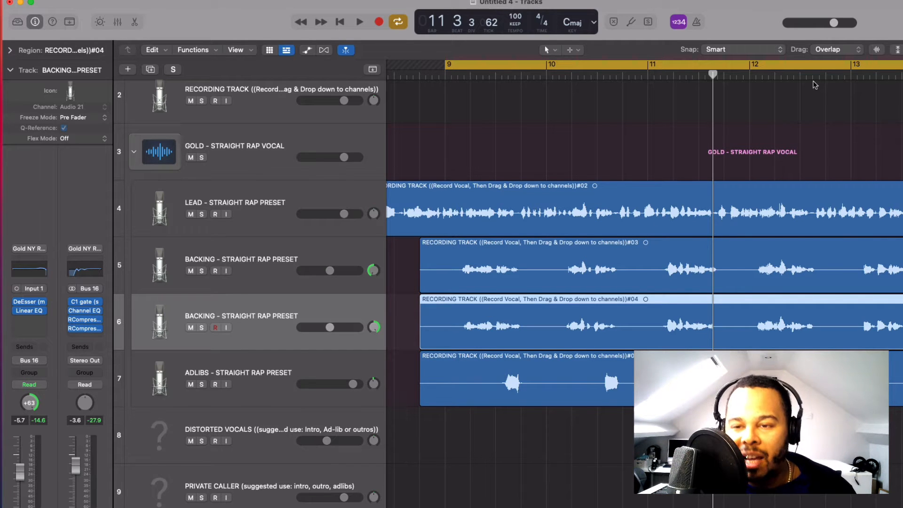
- Play the lead vocal together with the panned backing and adlibs tracks, and stop after a short passage
key(super+Left)
key(super+Left)
key(super+Left)
key(super+Left)
key(super+Left)
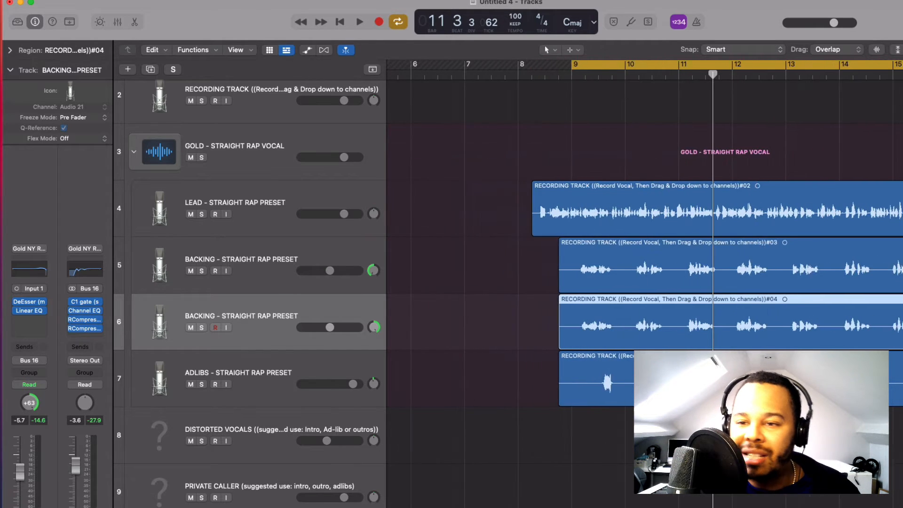
key(space)
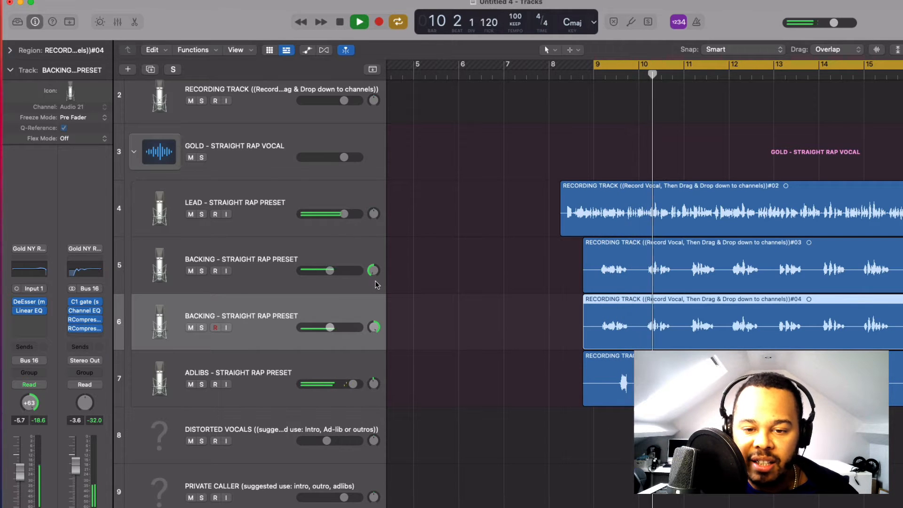
key(space)
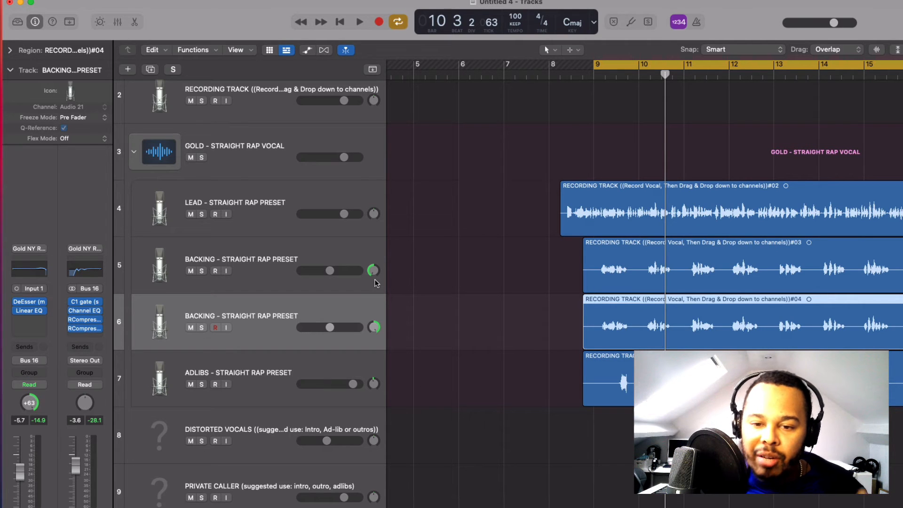
- Examine the DeEsser and Linear Phase EQ settings on the first backing track
scroll(593, 212, down, 1)
key(super+Left)
key(super+Left)
key(super+Left)
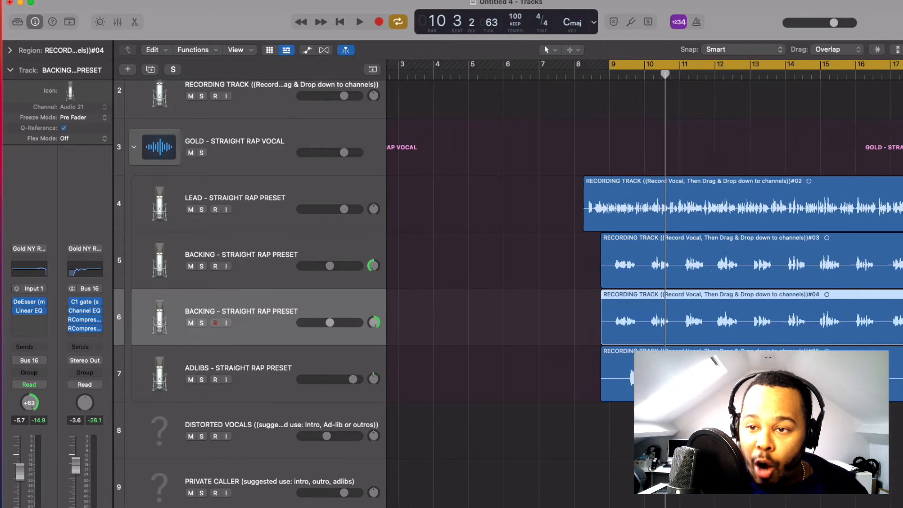
key(super+Up)
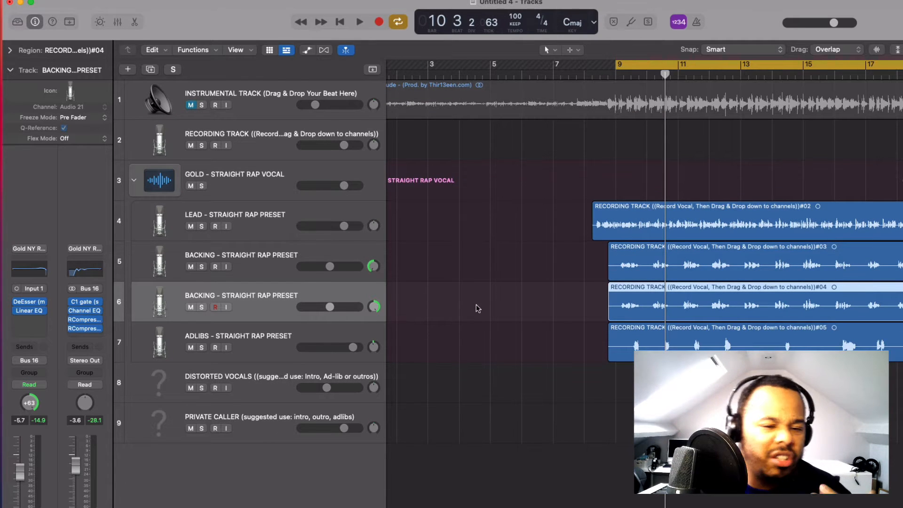
click(568, 334)
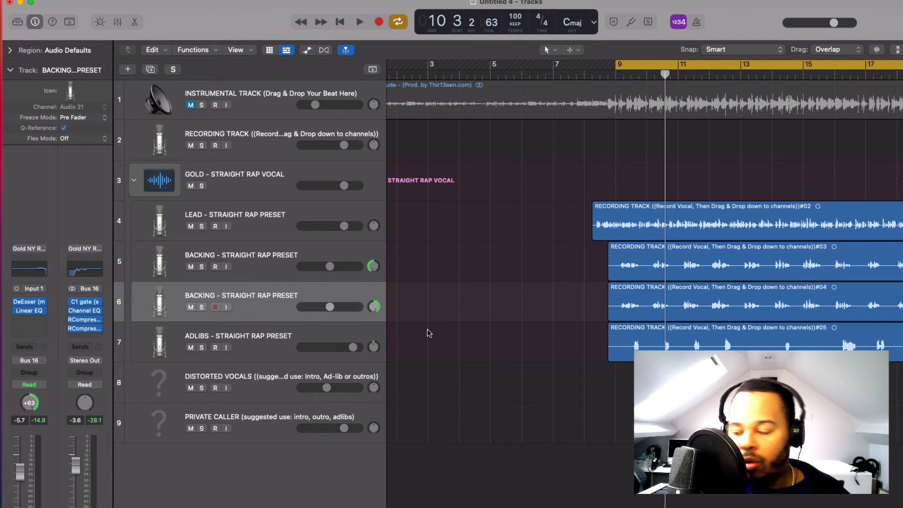
click(271, 258)
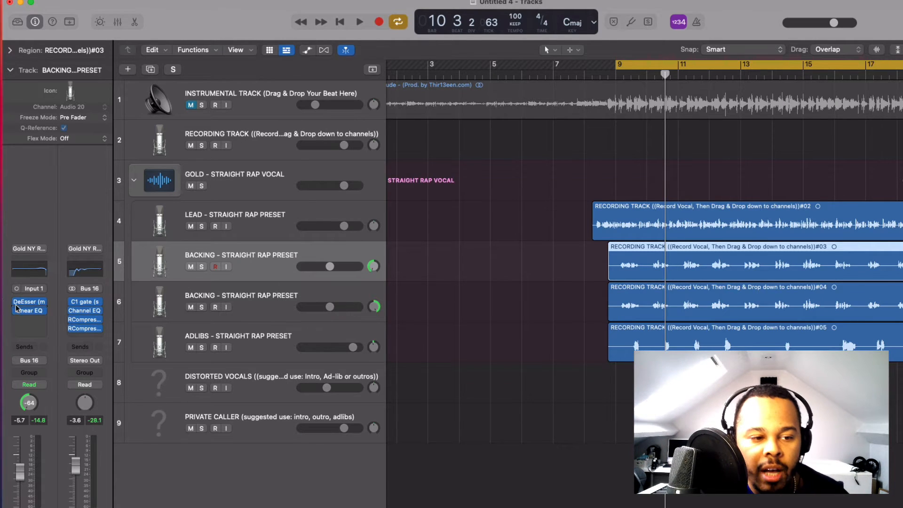
click(34, 303)
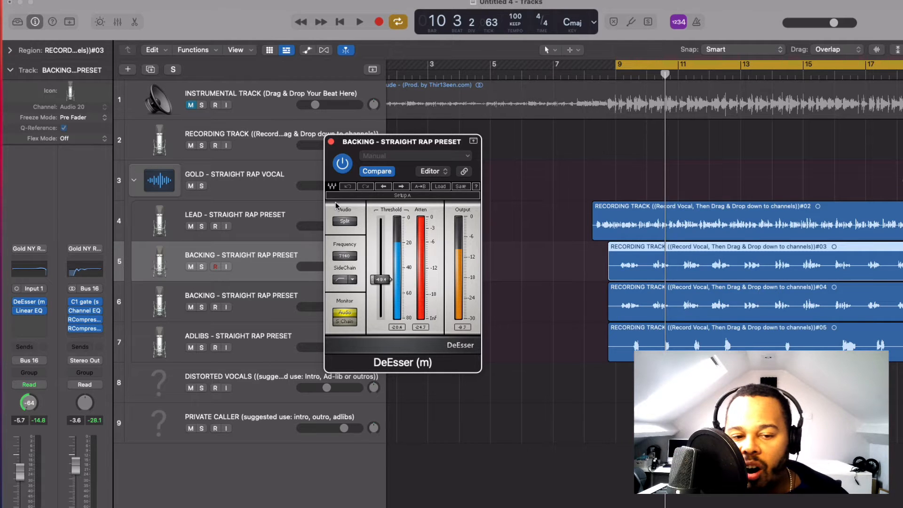
click(331, 141)
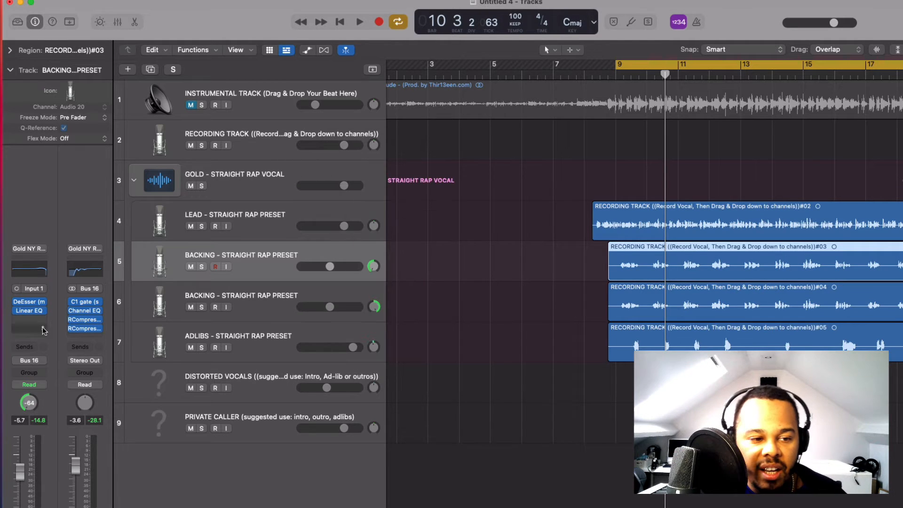
click(37, 312)
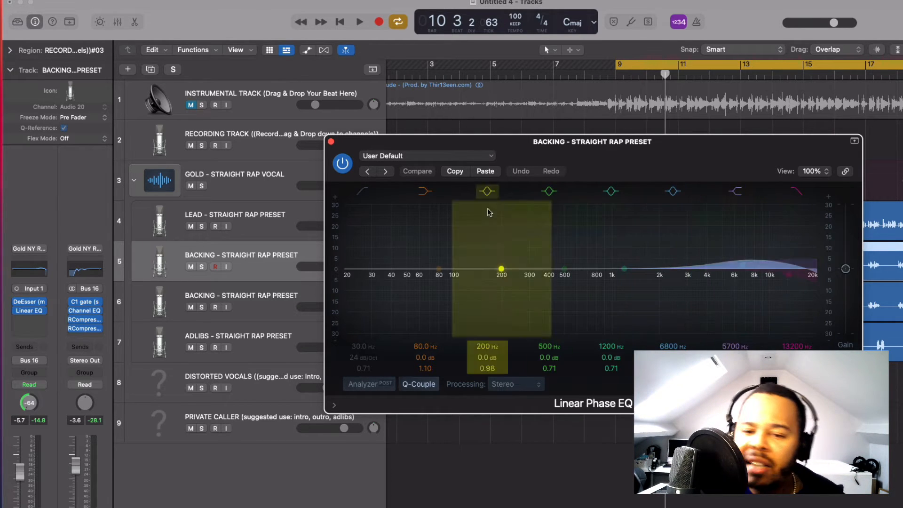
click(331, 142)
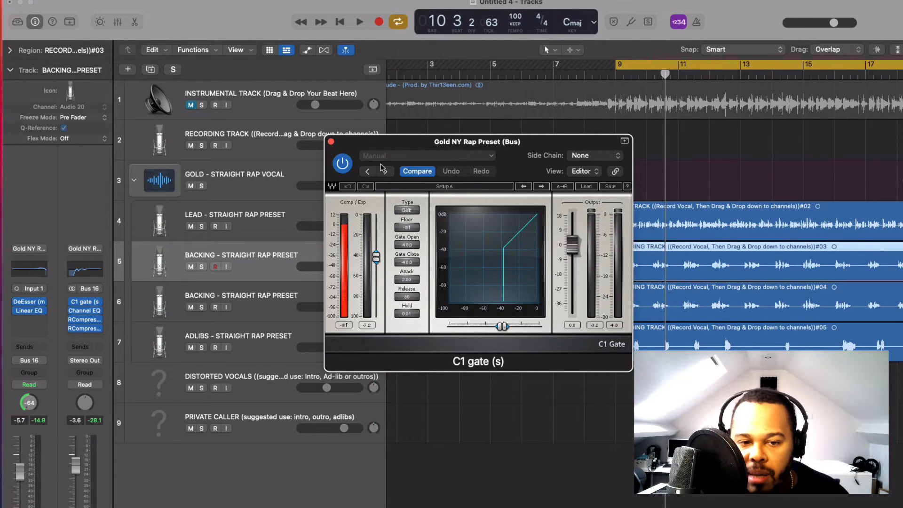
- Review the C1 gate, Channel EQ and both RCompressor plug-ins on the Gold NY Rap Preset bus
click(331, 141)
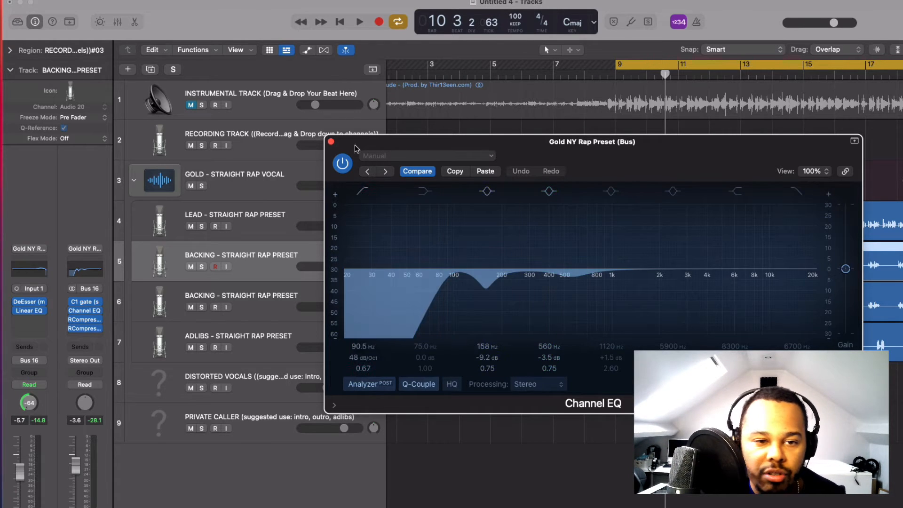
click(330, 141)
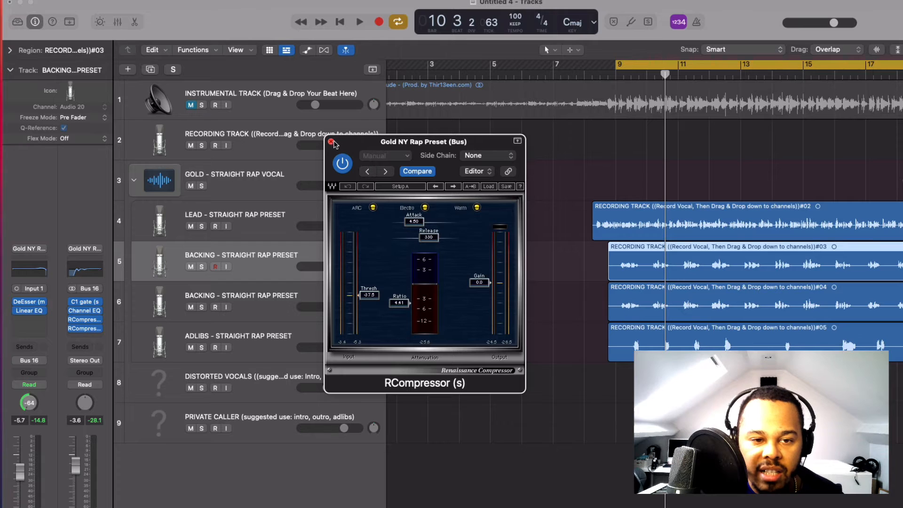
drag(396, 145, 345, 123)
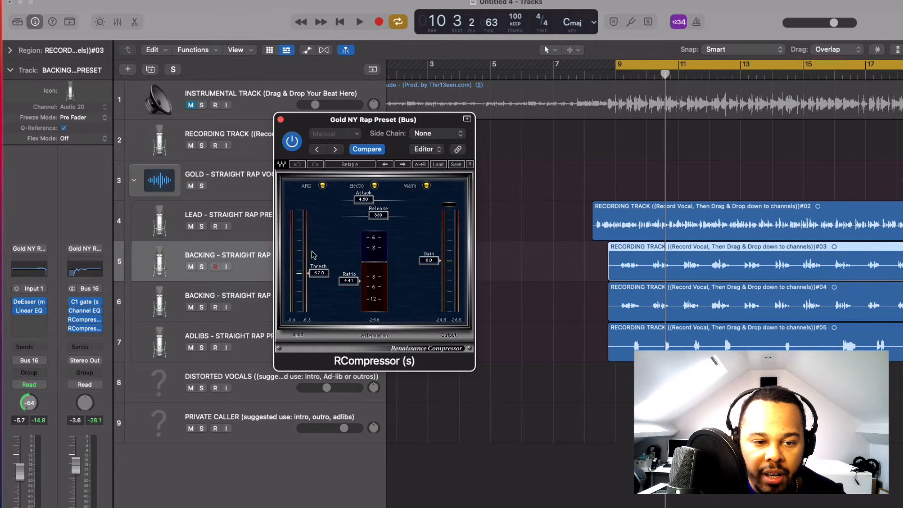
click(281, 119)
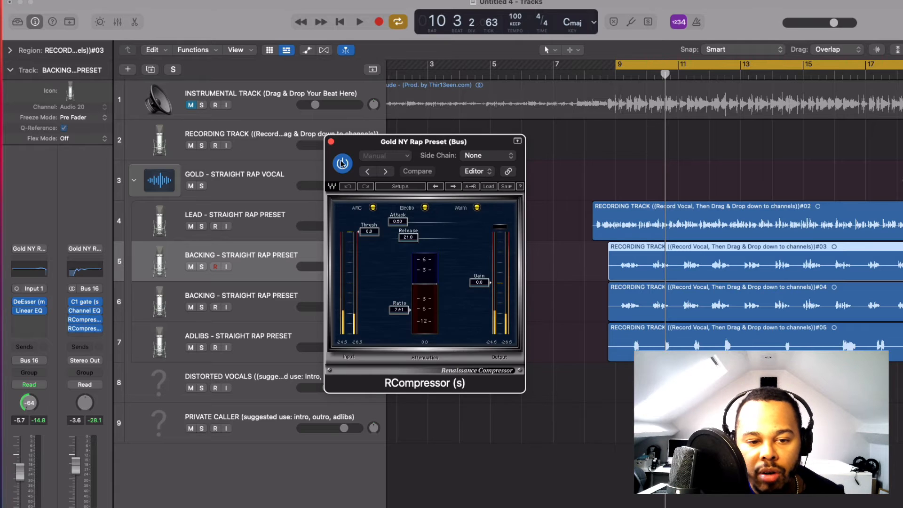
click(331, 142)
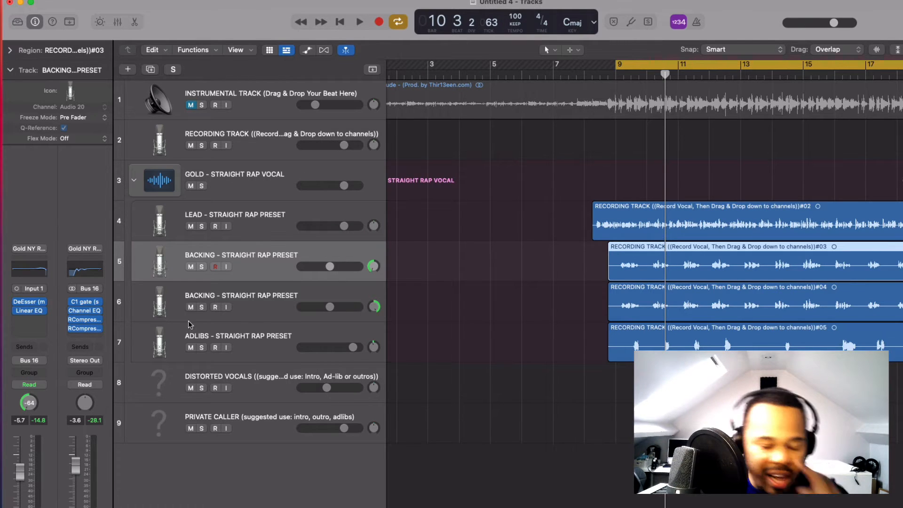
- Compare the channel strips and plug-in chains of the two backing tracks and the adlibs track
click(302, 319)
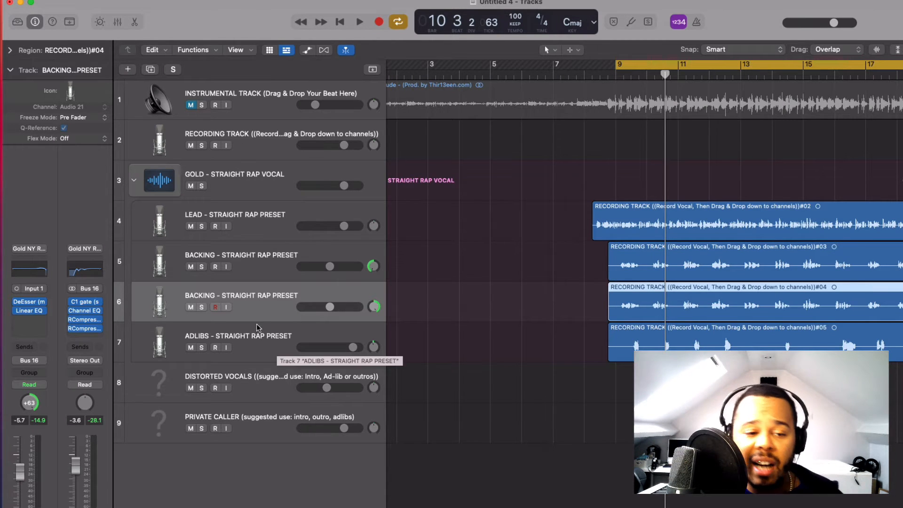
click(275, 269)
click(271, 309)
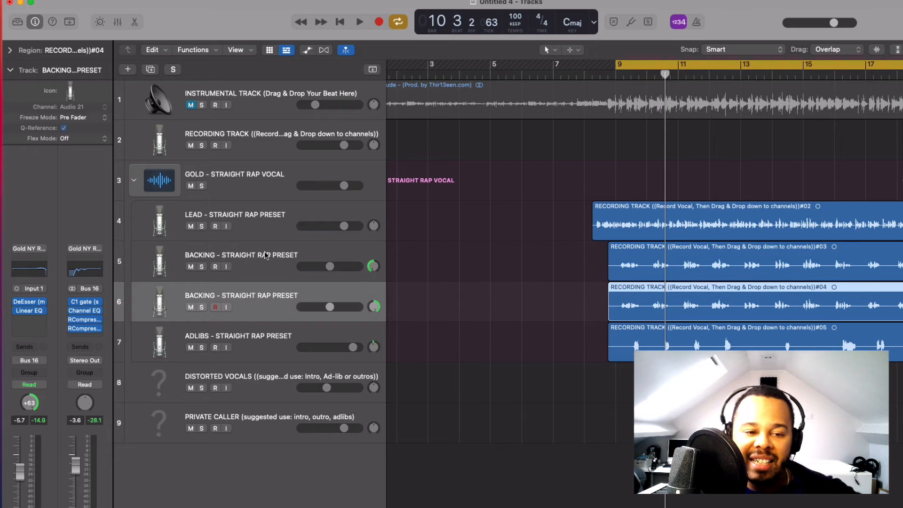
click(266, 255)
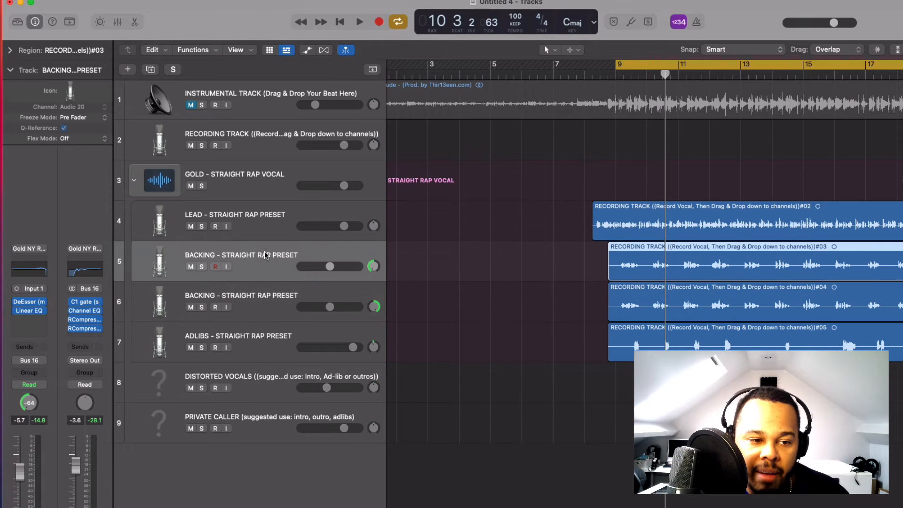
click(264, 294)
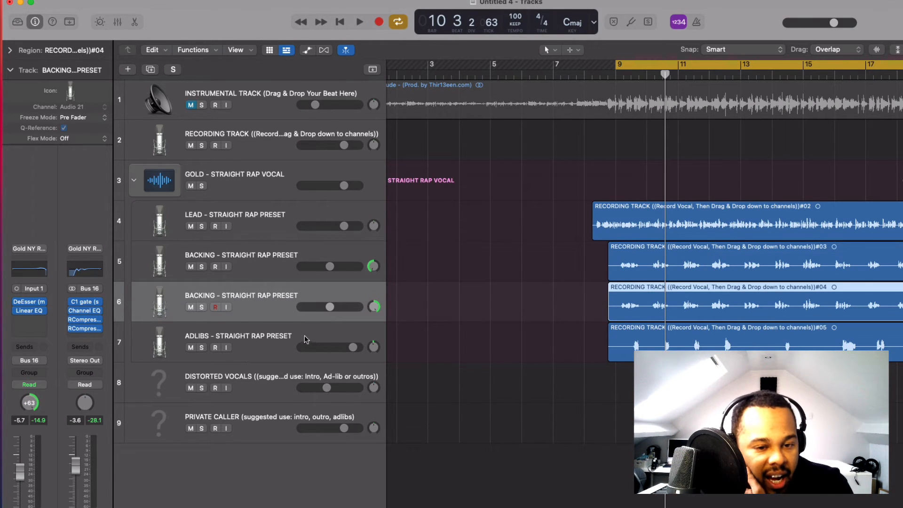
click(292, 352)
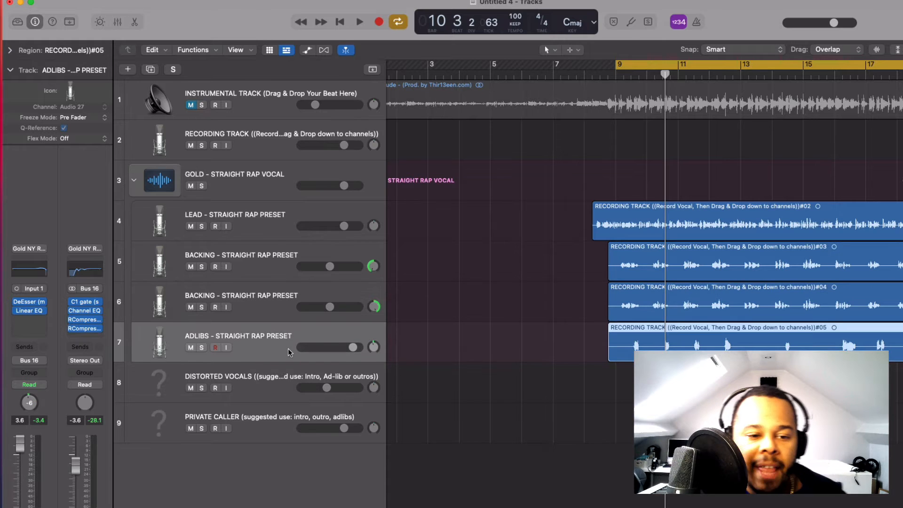
click(260, 305)
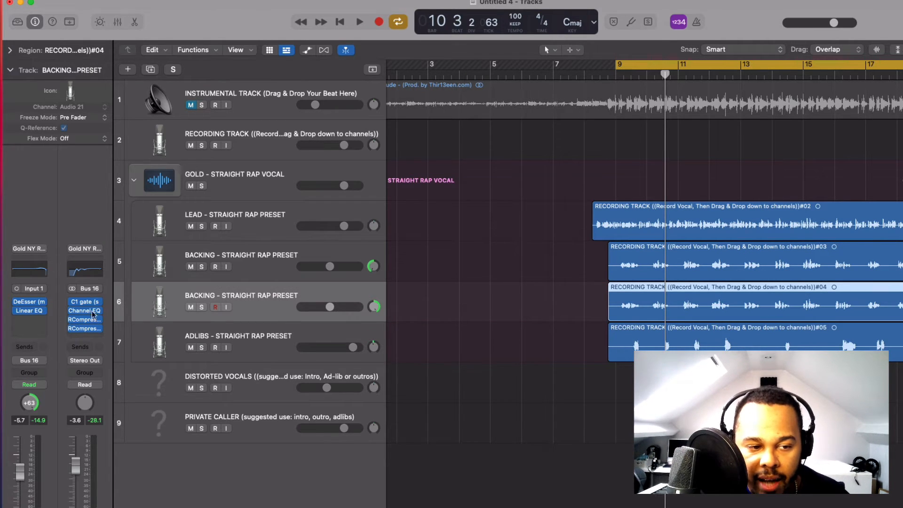
click(269, 340)
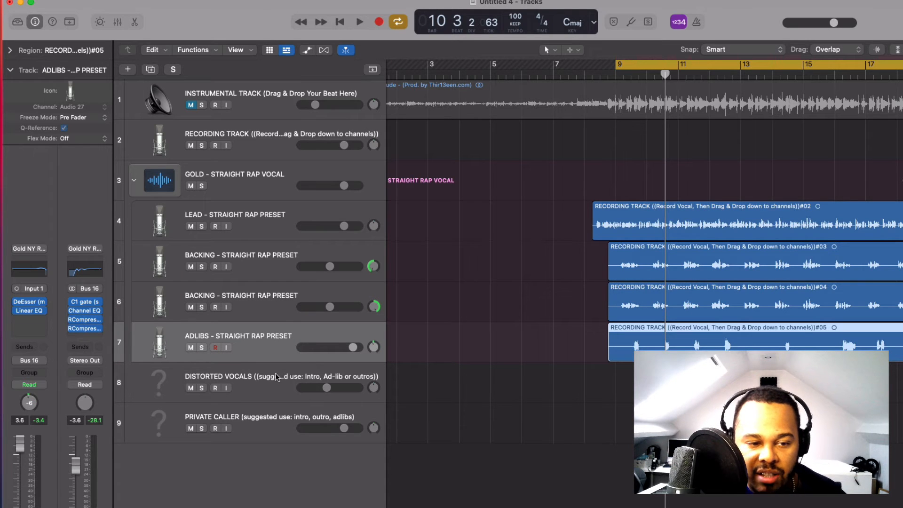
- Move the adlibs region down to the Distorted Vocals track and play it with the lead and backing vocals
click(191, 104)
click(191, 105)
click(607, 388)
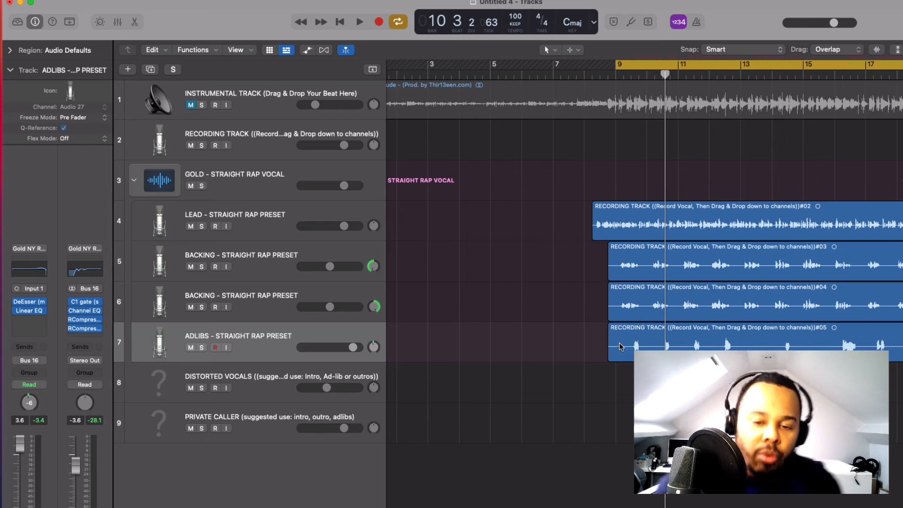
drag(624, 345, 624, 385)
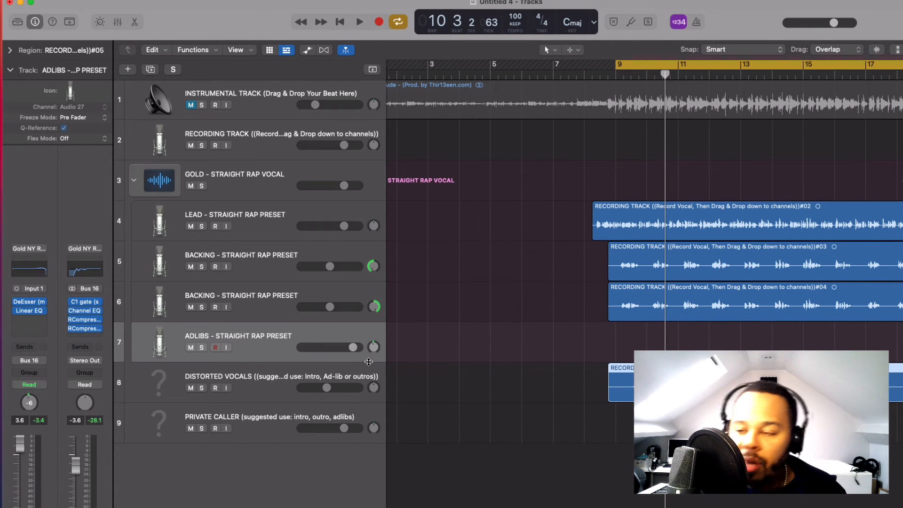
key(space)
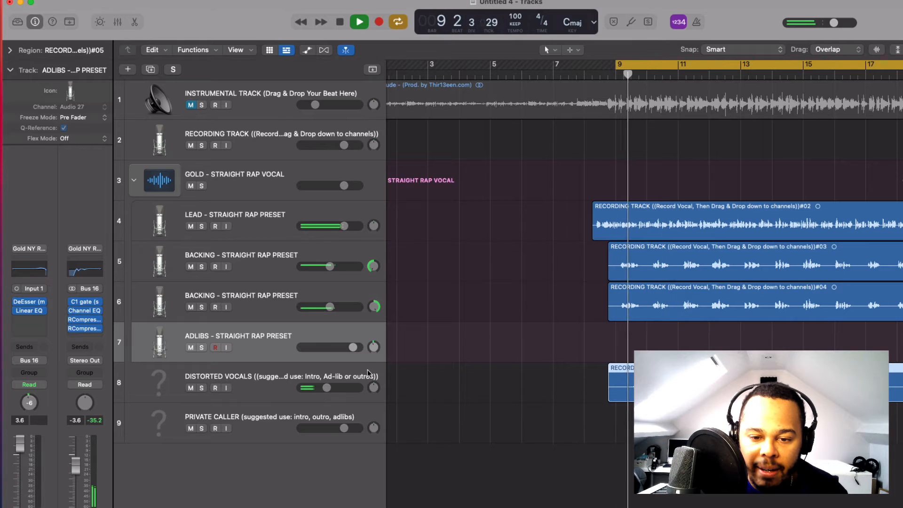
- Solo the Distorted Vocals track, turn on its bypassed Stereo Delay and listen to the adlibs through it
click(201, 388)
click(234, 388)
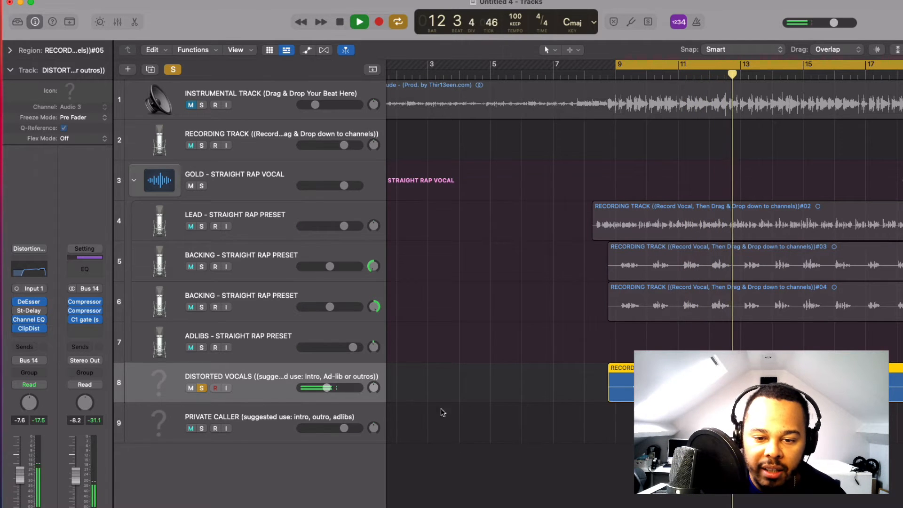
key(space)
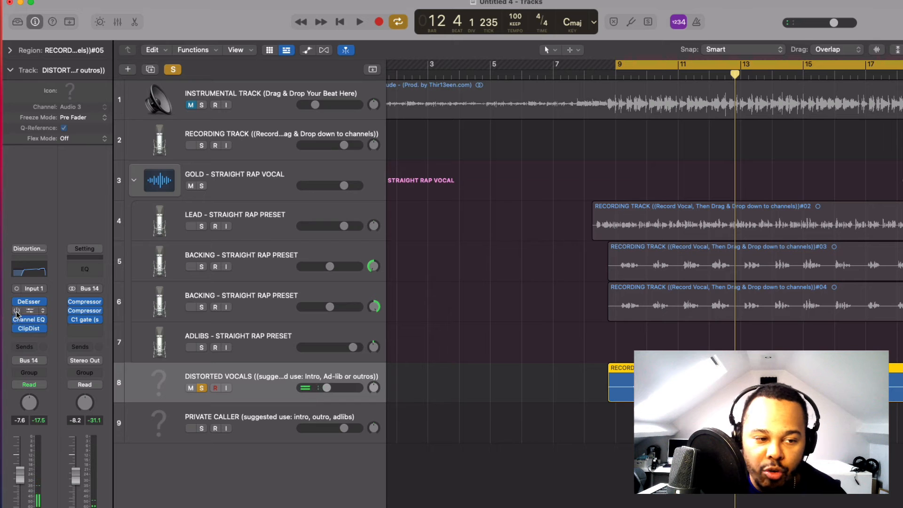
key(space)
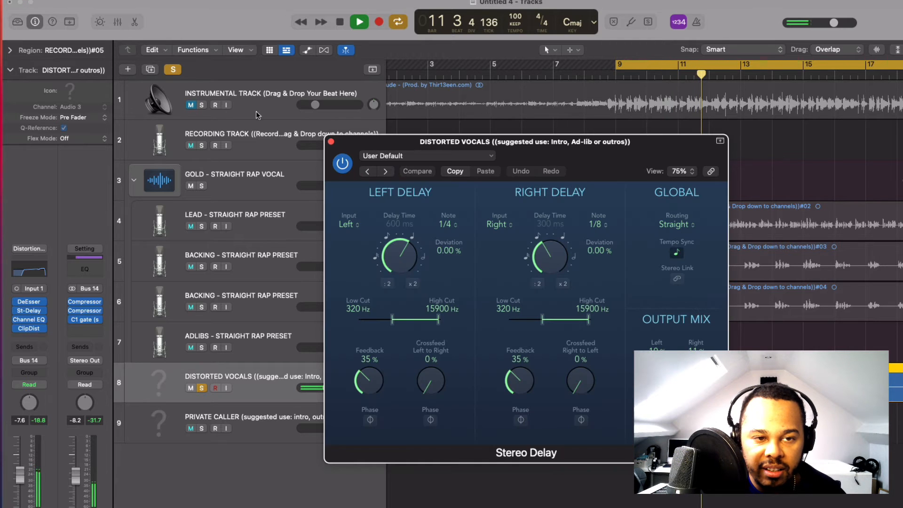
key(space)
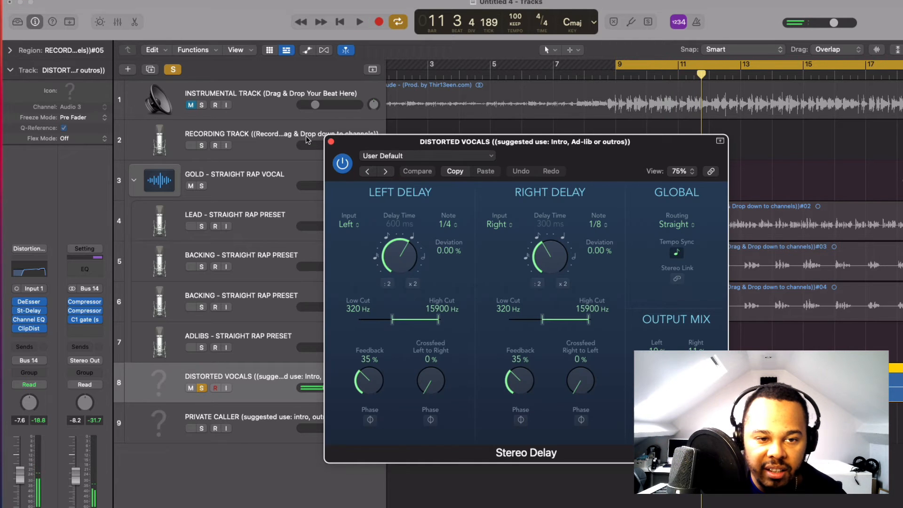
click(331, 142)
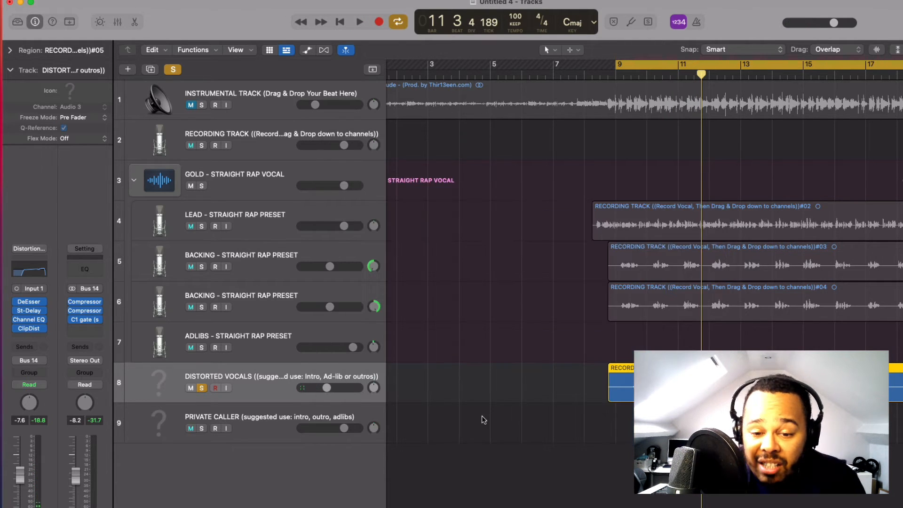
- Move the adlibs region down to the Private Caller track and play that track alone in solo
drag(635, 400, 636, 439)
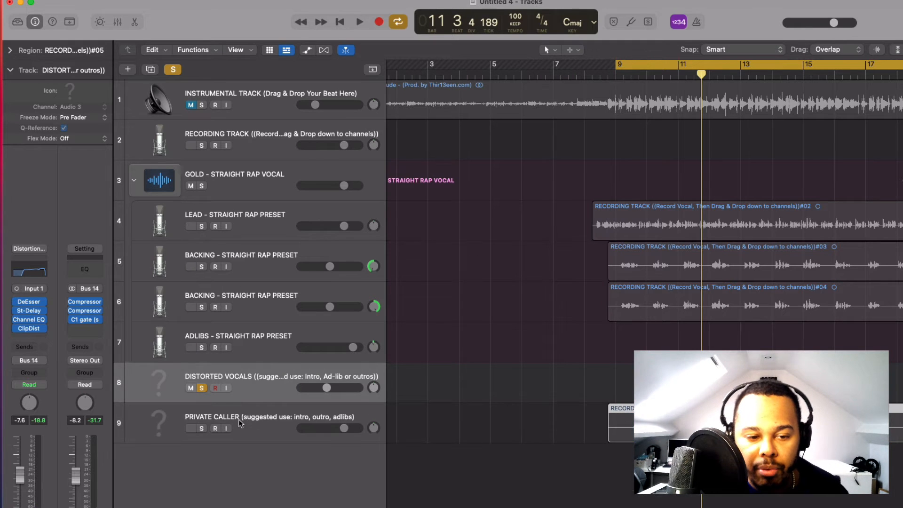
click(240, 420)
click(199, 390)
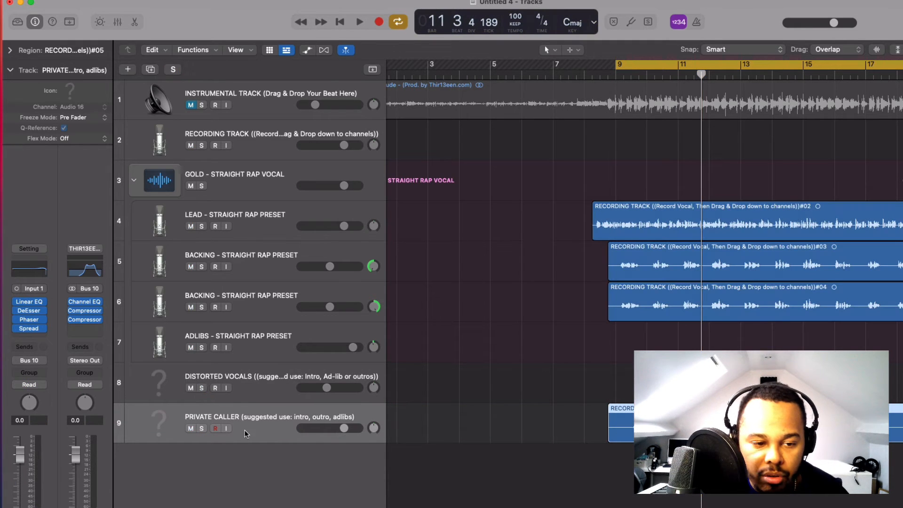
click(202, 429)
key(space)
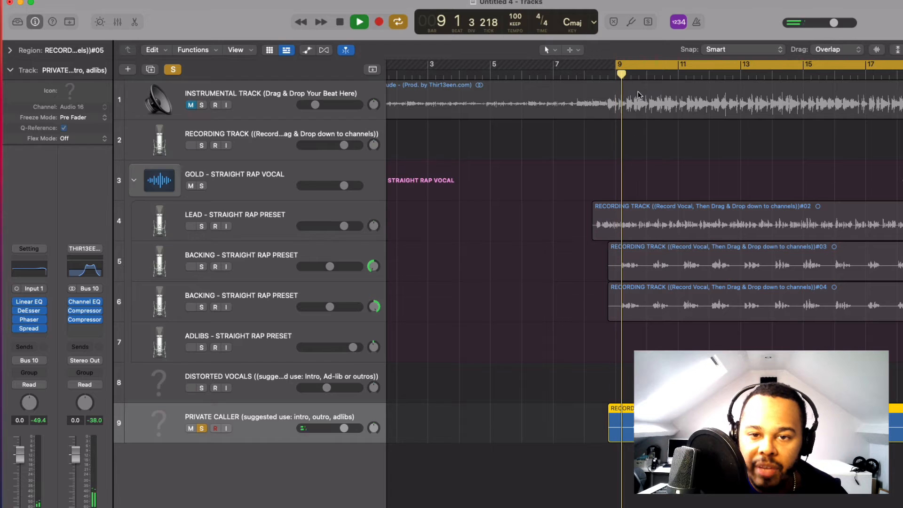
- Insert a C1 gate on the Private Caller bus and raise its gate threshold while checking it in short playbacks
click(92, 330)
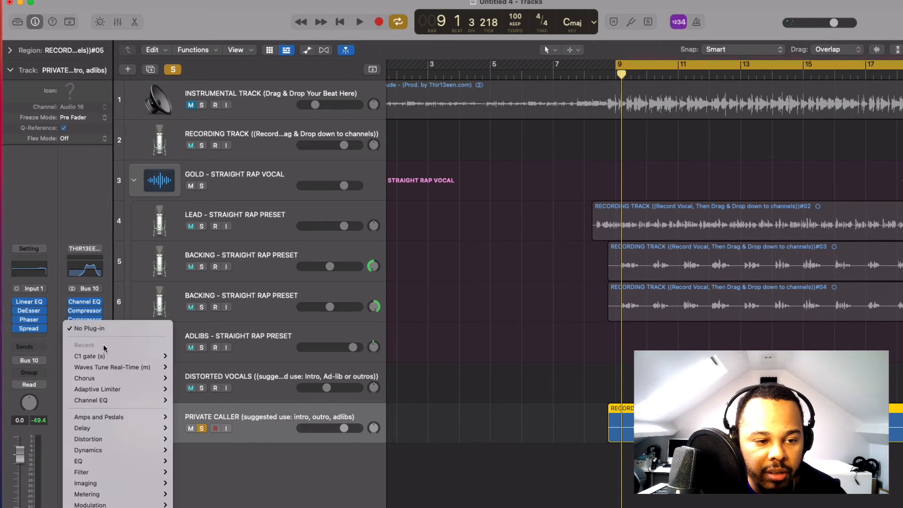
click(326, 292)
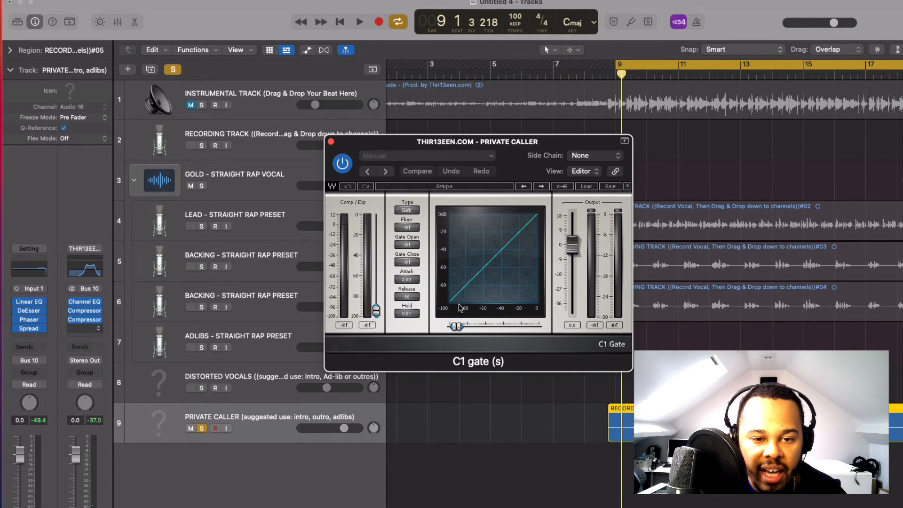
key(space)
key(space)
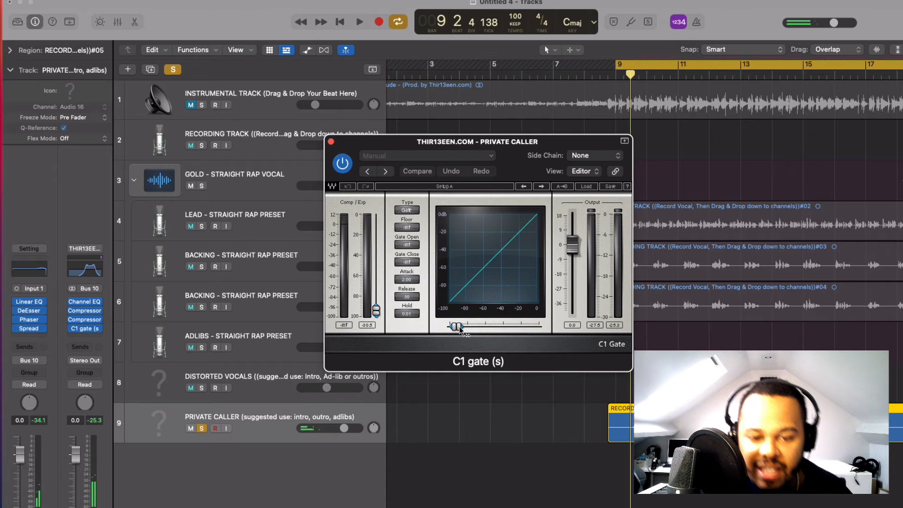
drag(457, 326, 506, 326)
key(space)
key(space)
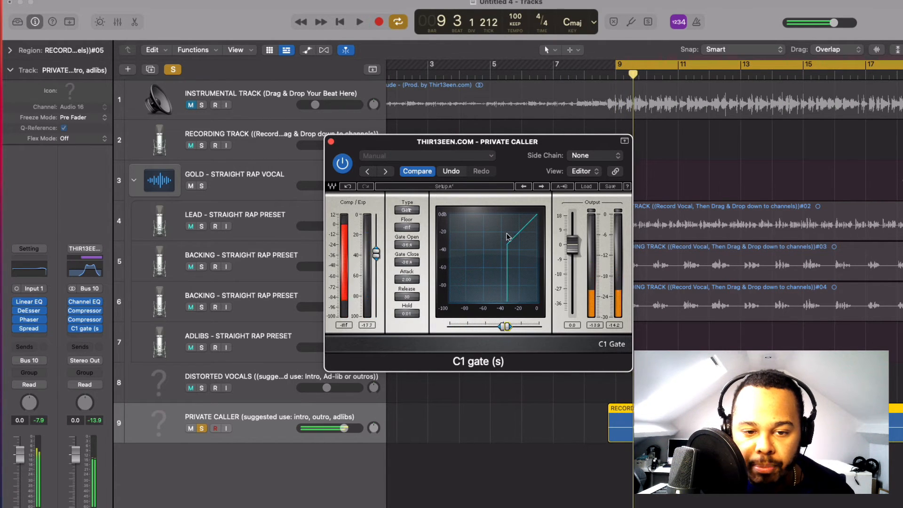
- Lower the Private Caller track's volume to -12.2 dB and its bus to -7.4 dB during playback
key(space)
drag(77, 473, 78, 482)
drag(21, 451, 21, 477)
drag(76, 471, 76, 474)
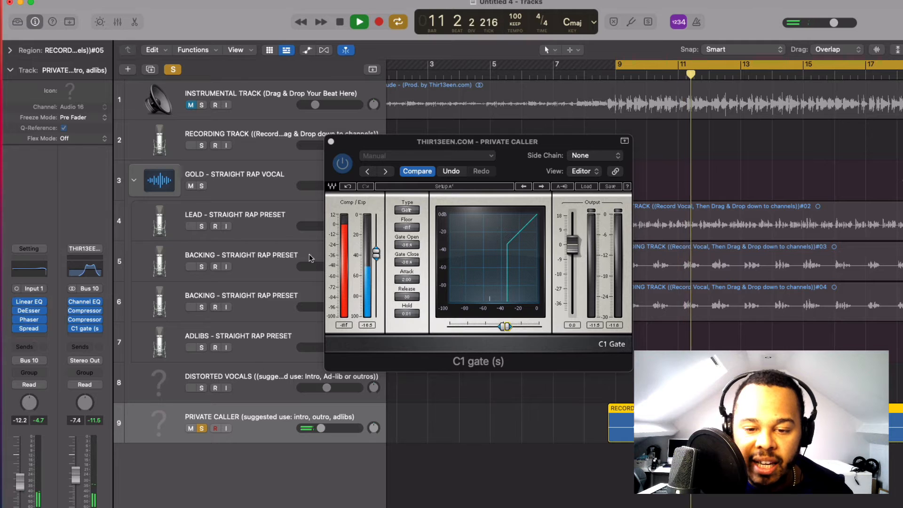
click(331, 142)
key(space)
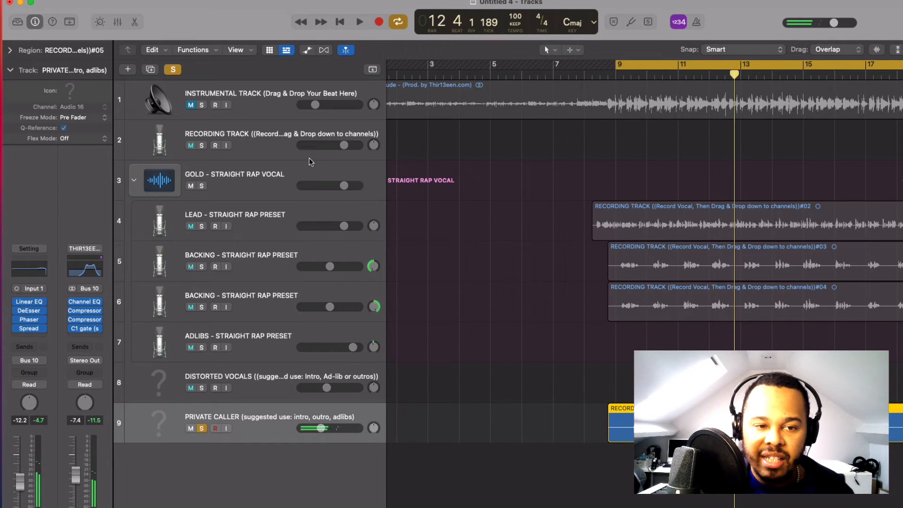
- Clear the solo and play the Private Caller adlibs together with the lead and backing vocals
click(285, 138)
click(178, 69)
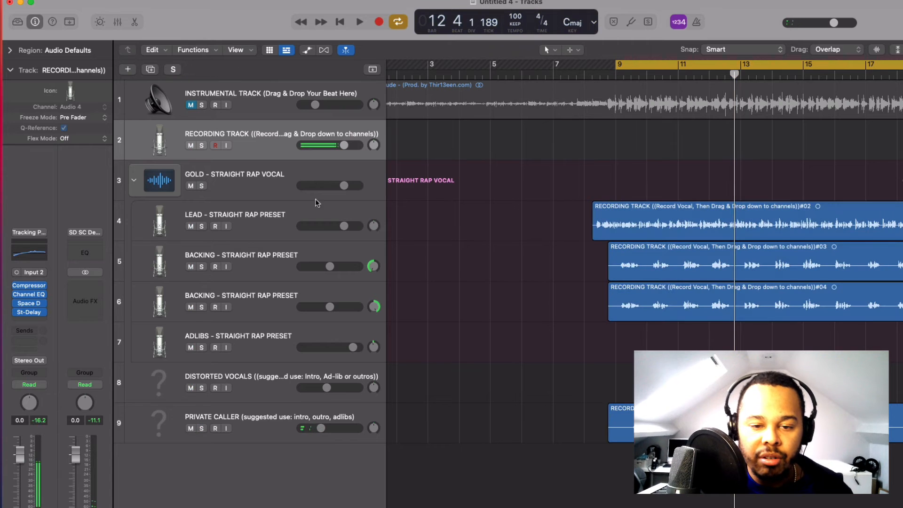
key(space)
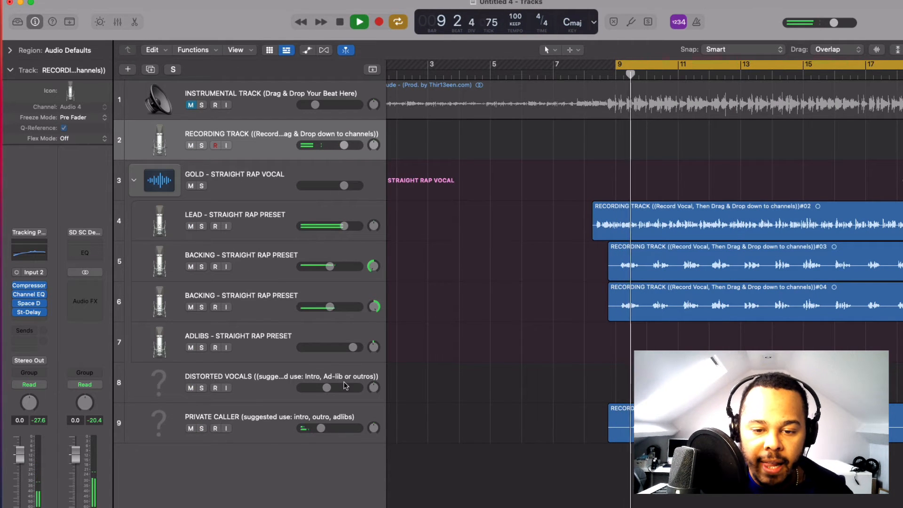
- Pan the Private Caller track to -7 with its volume at -17.8 dB, and unmute the instrumental track
drag(374, 428, 314, 428)
click(339, 429)
key(space)
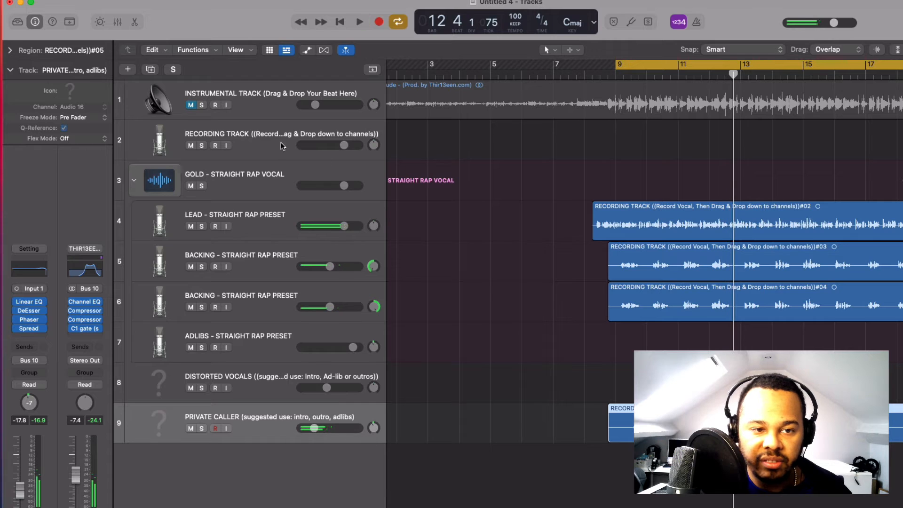
click(195, 105)
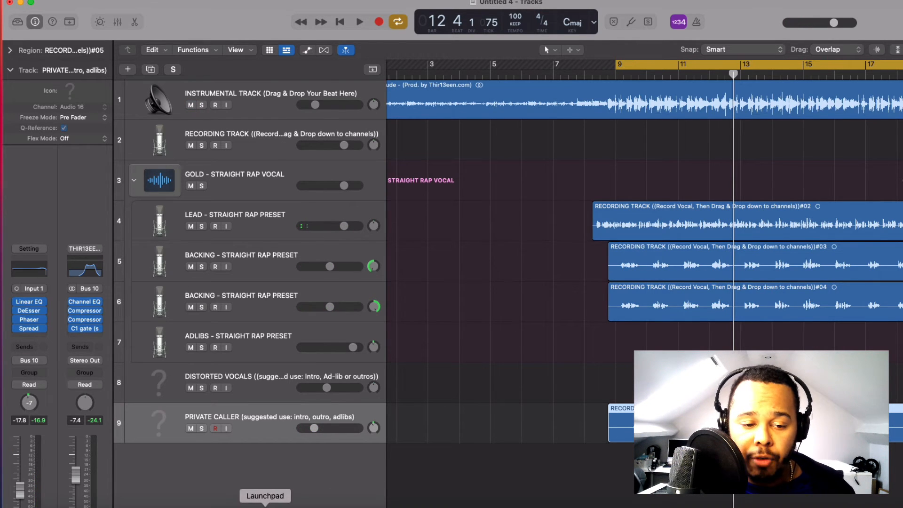
- Switch to Chrome, look through the 50 Free Beats Giveaway page and return to Logic Pro
click(323, 502)
drag(481, 168, 493, 32)
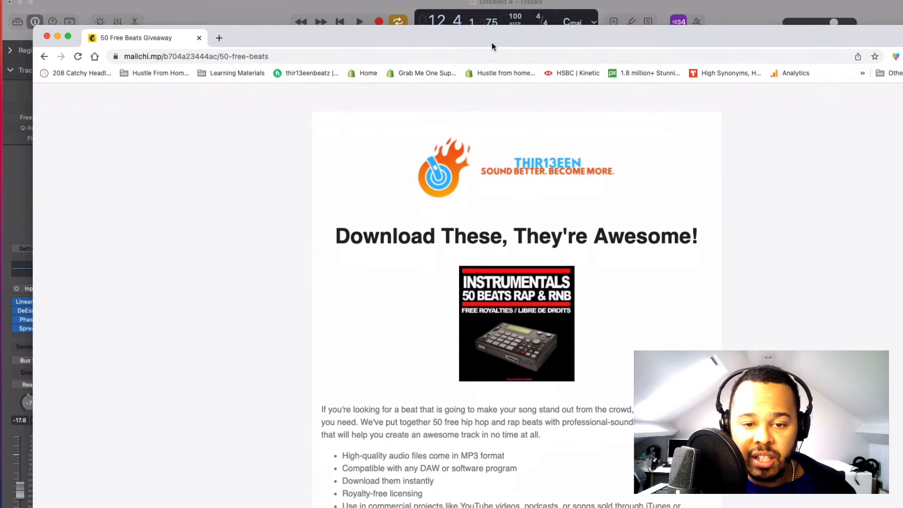
scroll(313, 219, down, 1)
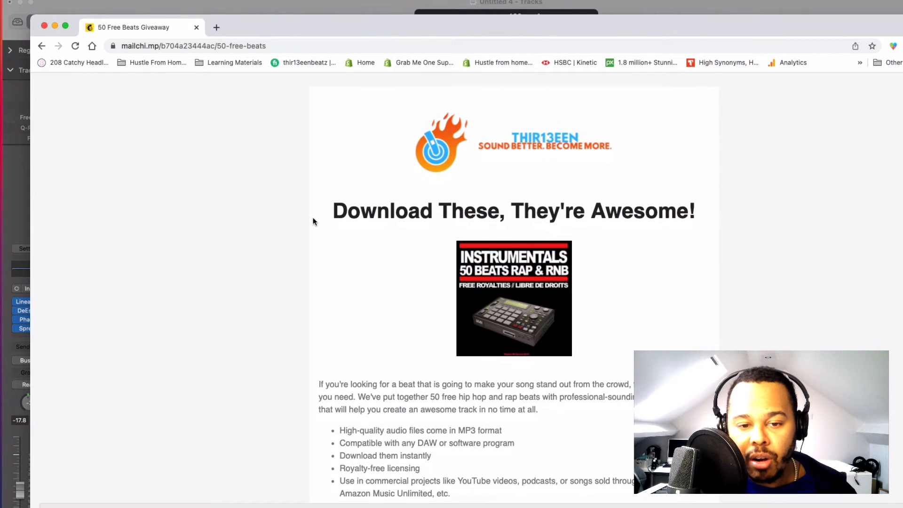
scroll(306, 229, down, 3)
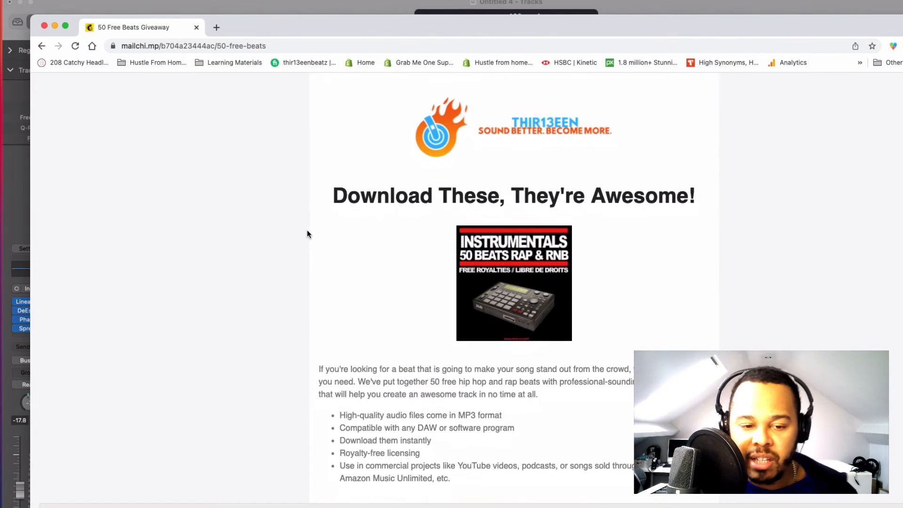
scroll(306, 231, down, 6)
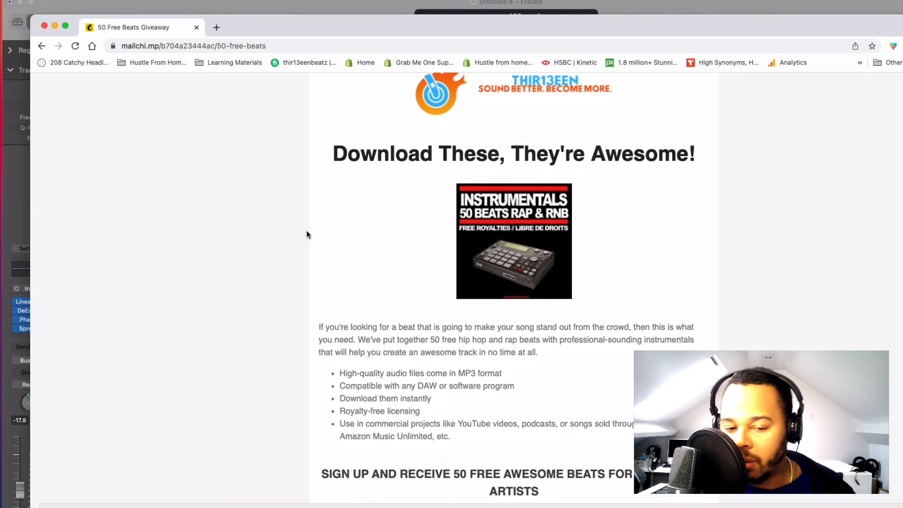
scroll(297, 207, down, 8)
scroll(297, 207, up, 16)
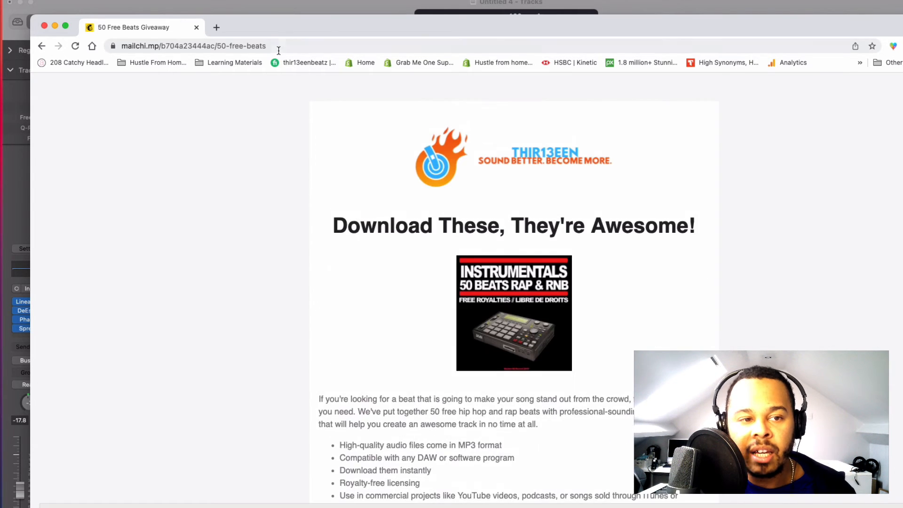
drag(290, 28, 293, 110)
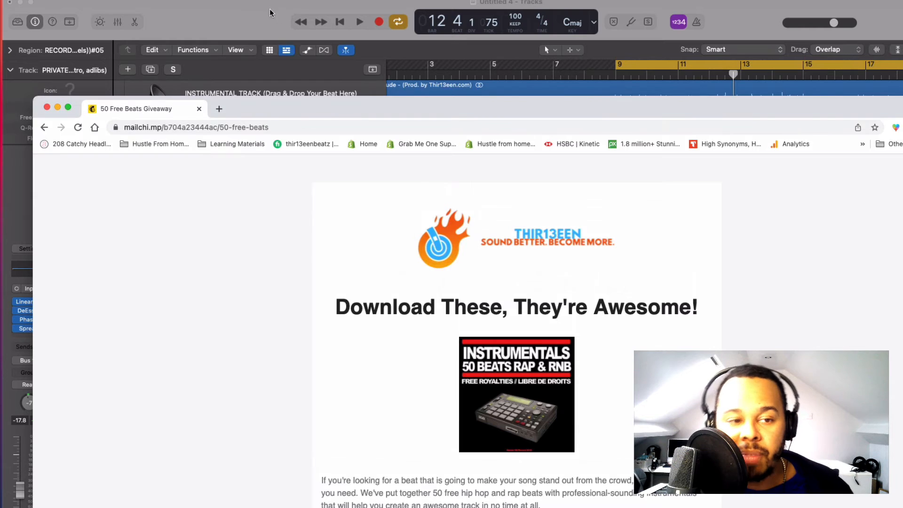
click(275, 18)
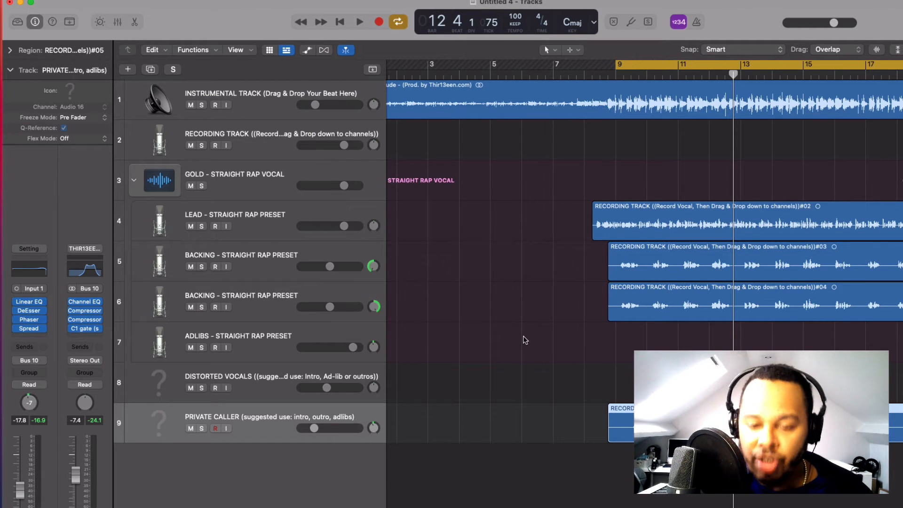
- Play all vocals with the instrumental and lower the Private Caller track's volume to -20.5 dB
key(space)
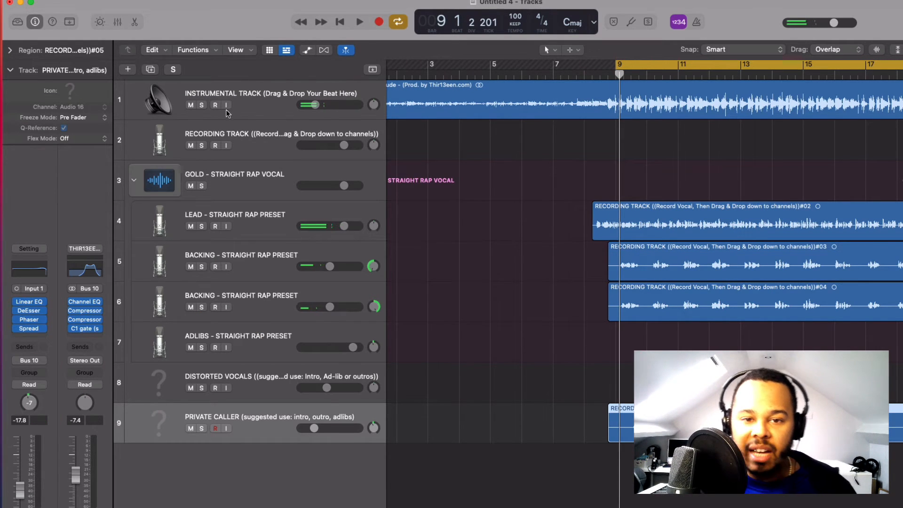
key(space)
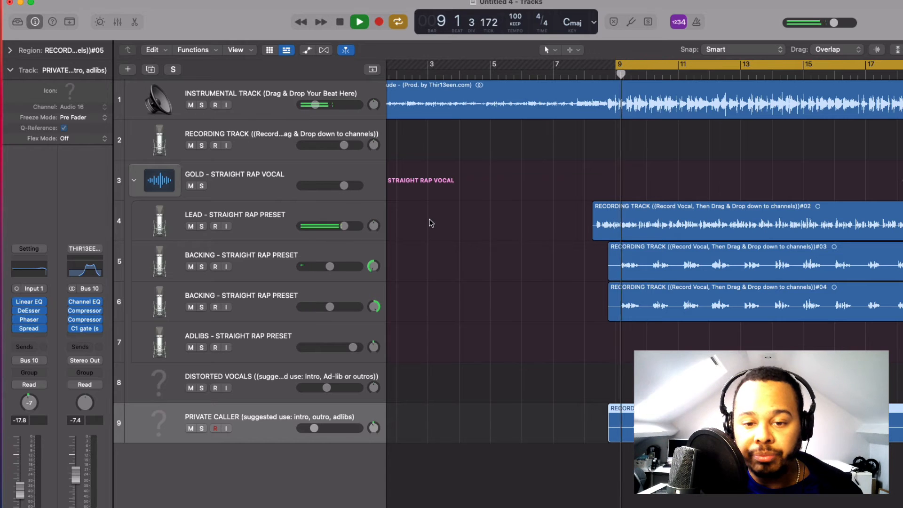
click(582, 75)
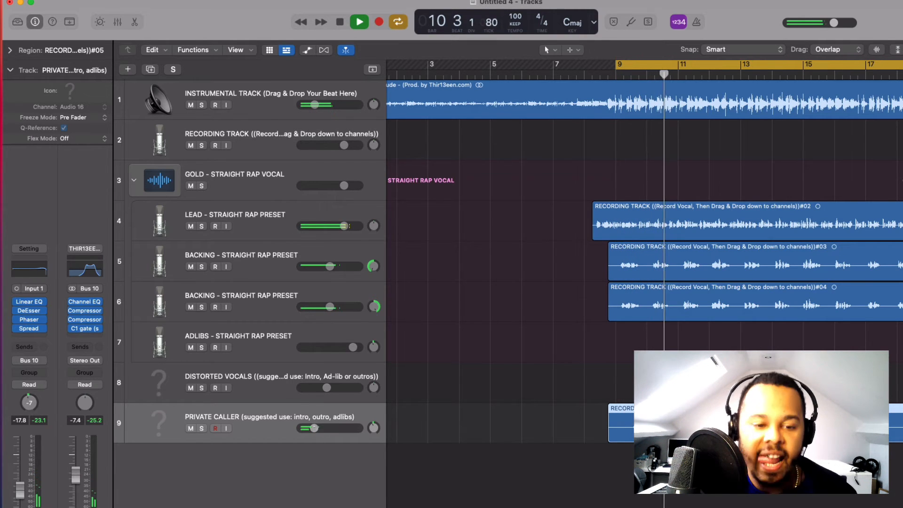
drag(314, 428, 312, 428)
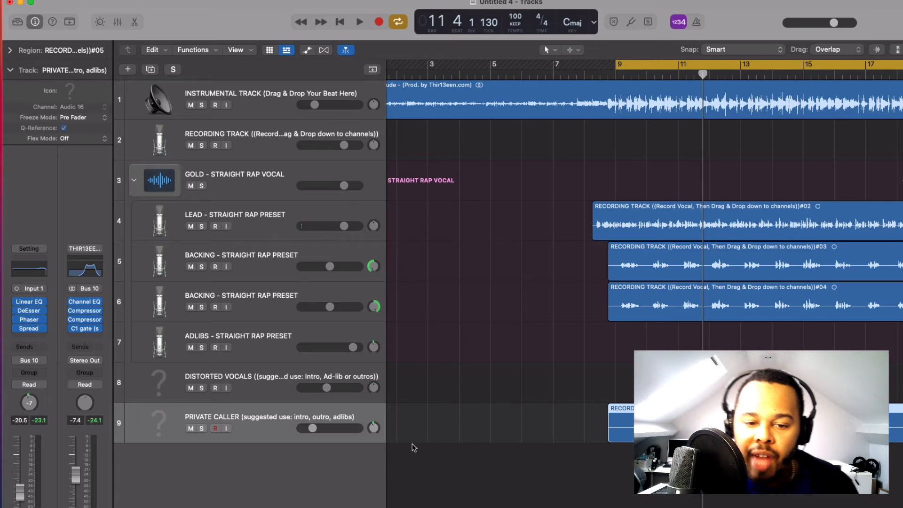
- Move the adlibs region back up to the Adlibs track and play the full mix
drag(659, 423, 659, 356)
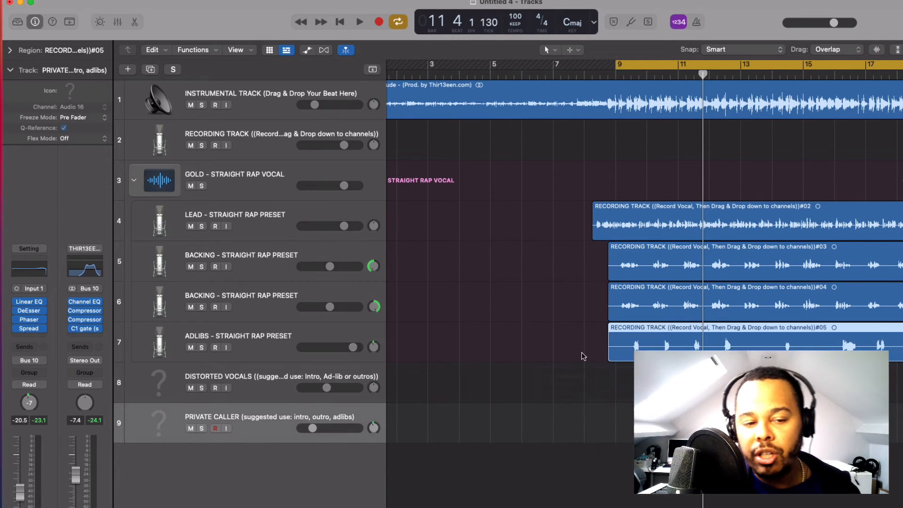
key(space)
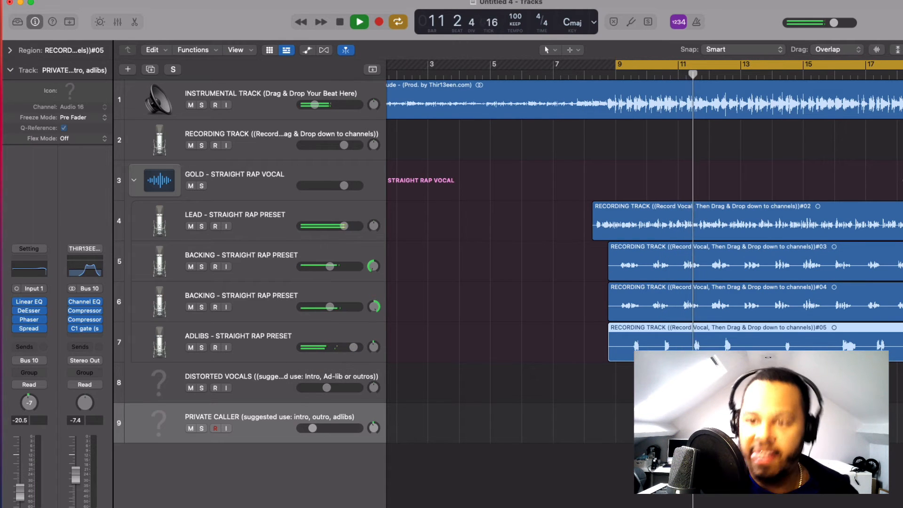
- Insert a Channel EQ on the instrumental track after its BPM plug-in
click(159, 101)
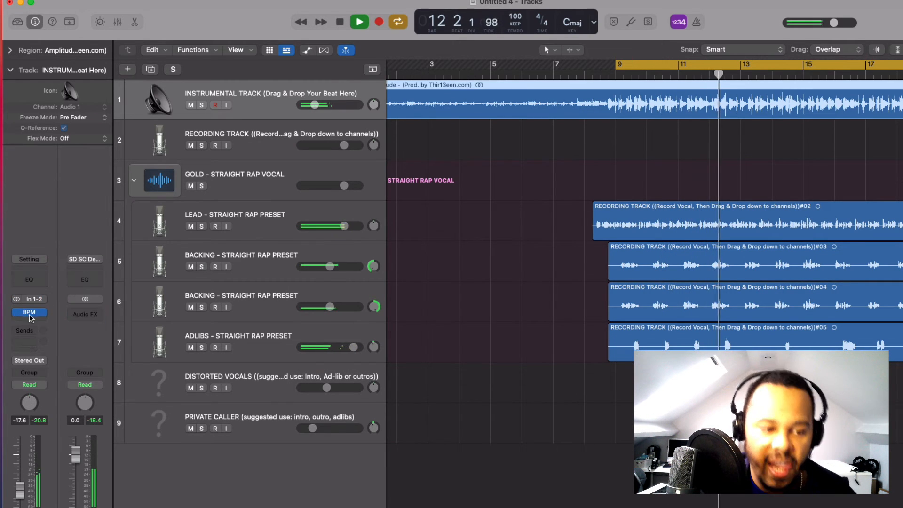
click(43, 311)
click(25, 320)
click(26, 319)
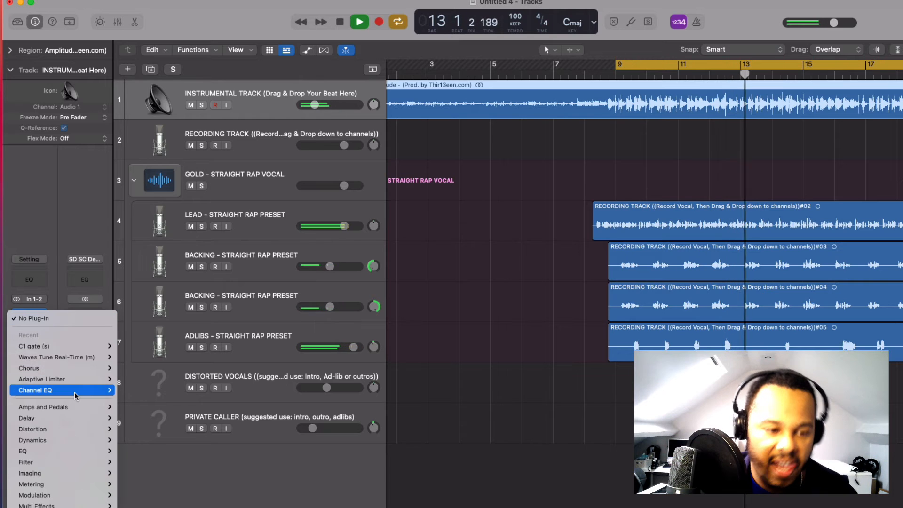
mouse_move(71, 390)
click(136, 390)
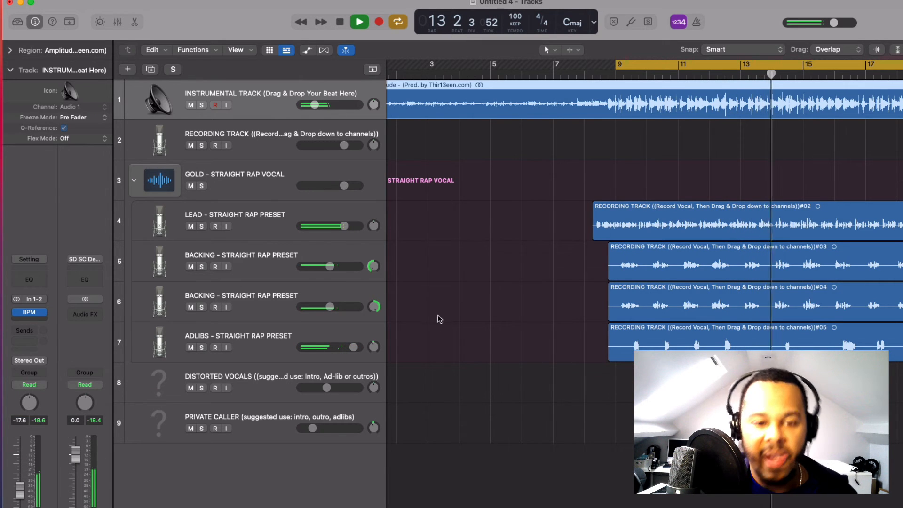
key(space)
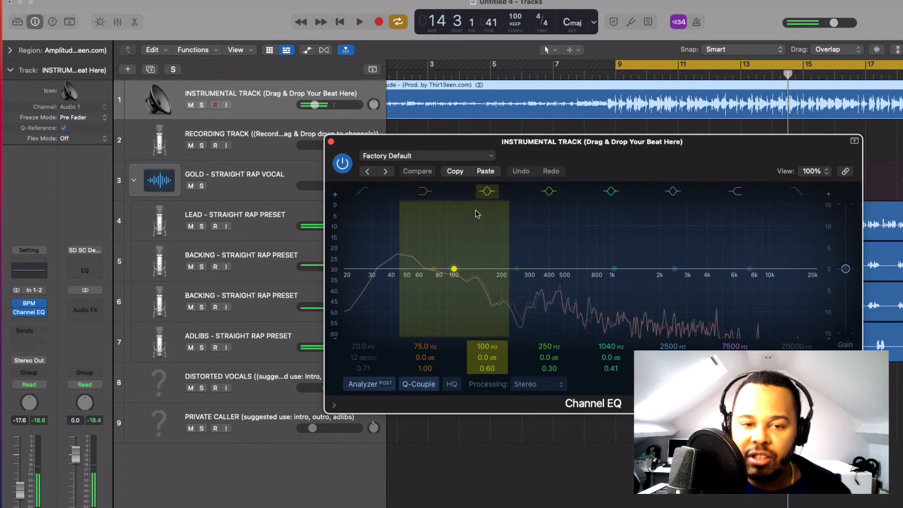
- Shift the instrumental Channel EQ's 100 Hz band to 102 Hz and close the equalizer
drag(525, 173, 511, 168)
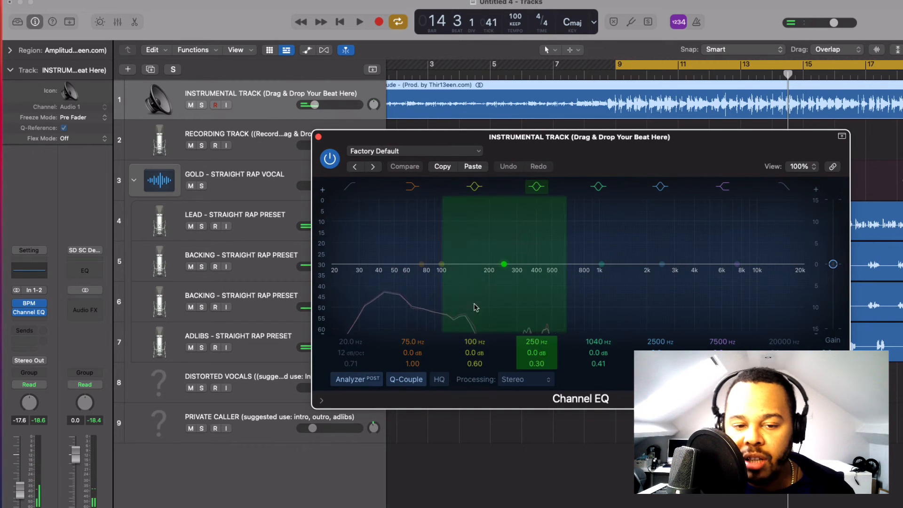
drag(441, 264, 442, 264)
click(318, 137)
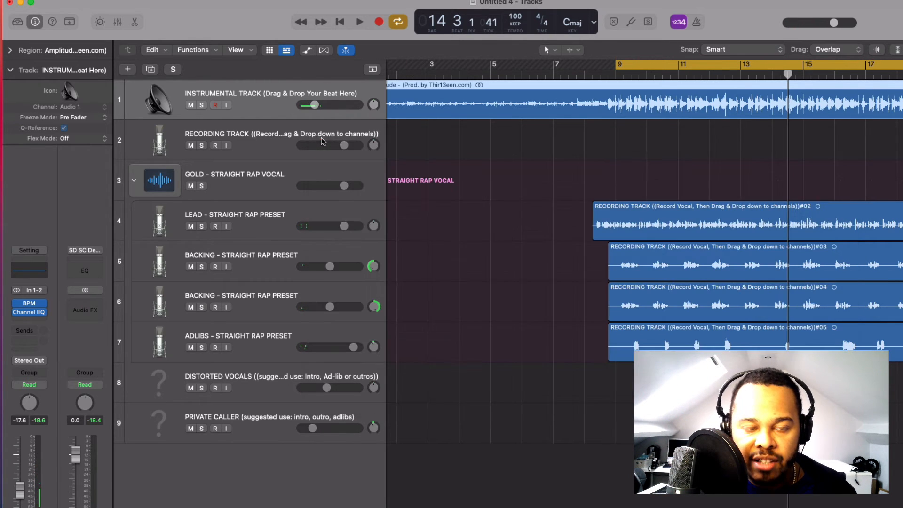
- Examine the lead vocal's frequency spectrum during playback with the analyzer enabled in its Linear Phase EQ
click(284, 227)
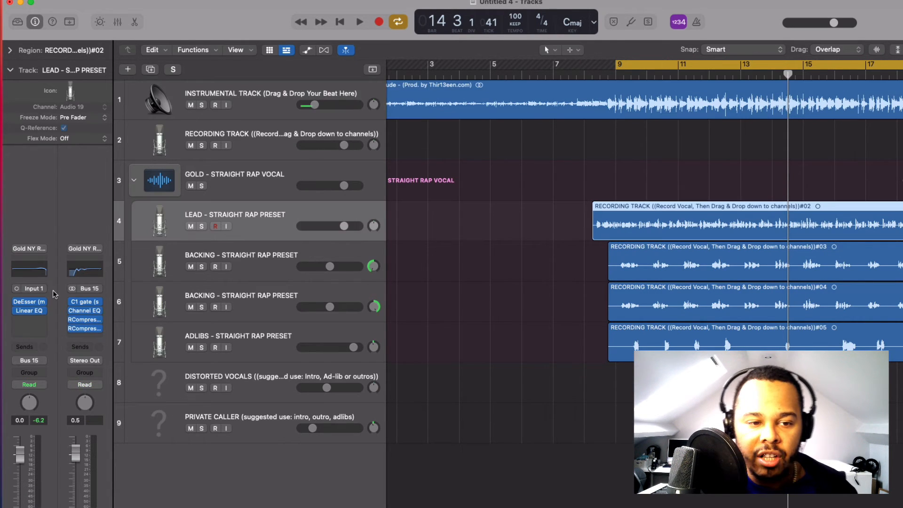
click(38, 322)
click(38, 225)
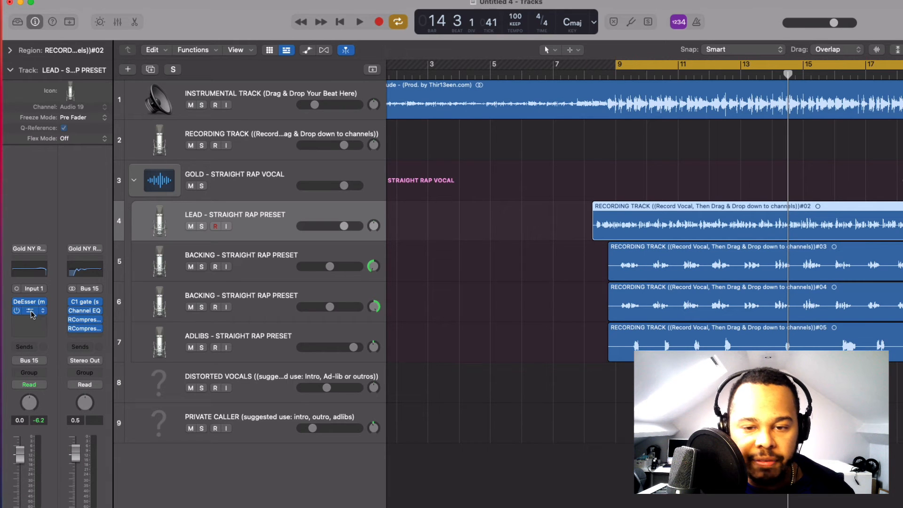
click(31, 311)
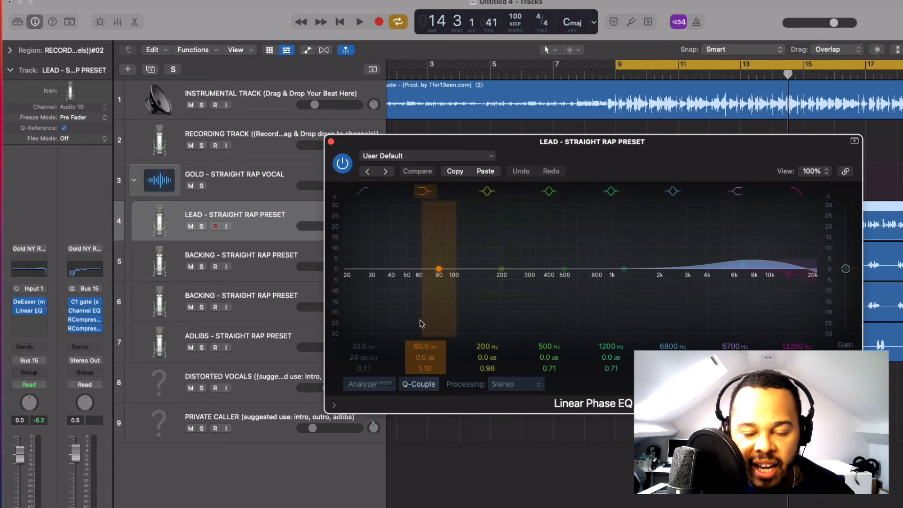
key(space)
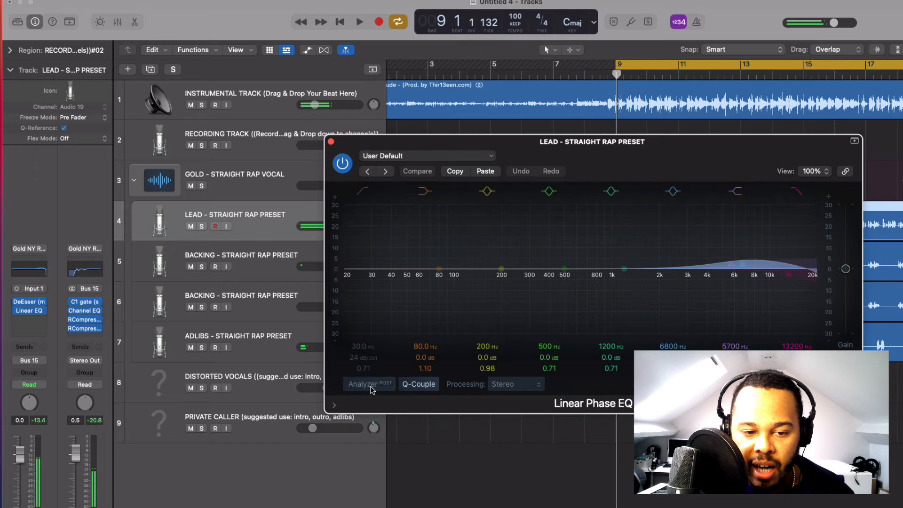
click(369, 385)
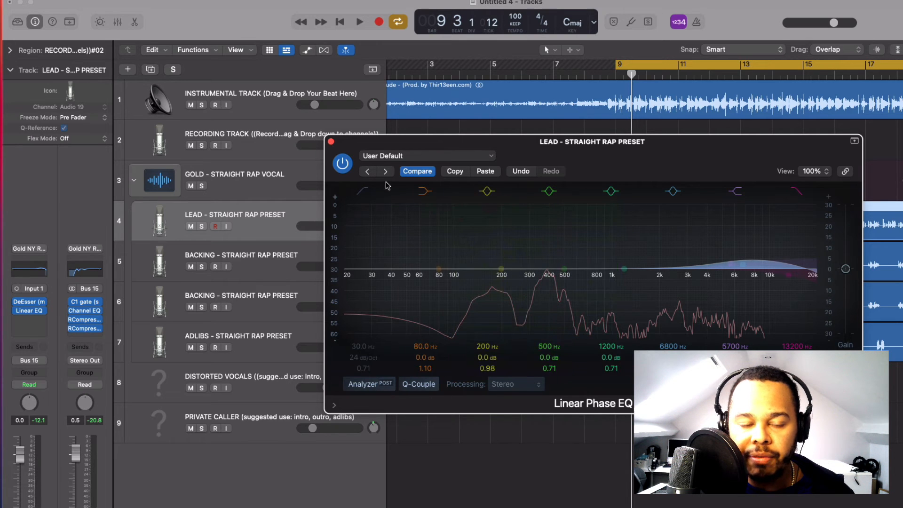
click(331, 142)
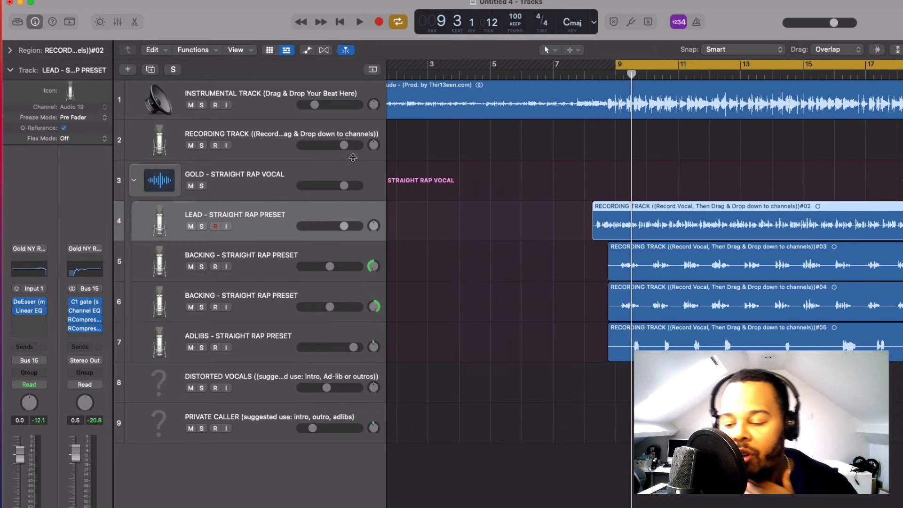
- Cut the instrumental Channel EQ's 250 Hz band by 6.7 dB at 288 Hz with Q 0.75, checking it against the playing mix
click(267, 104)
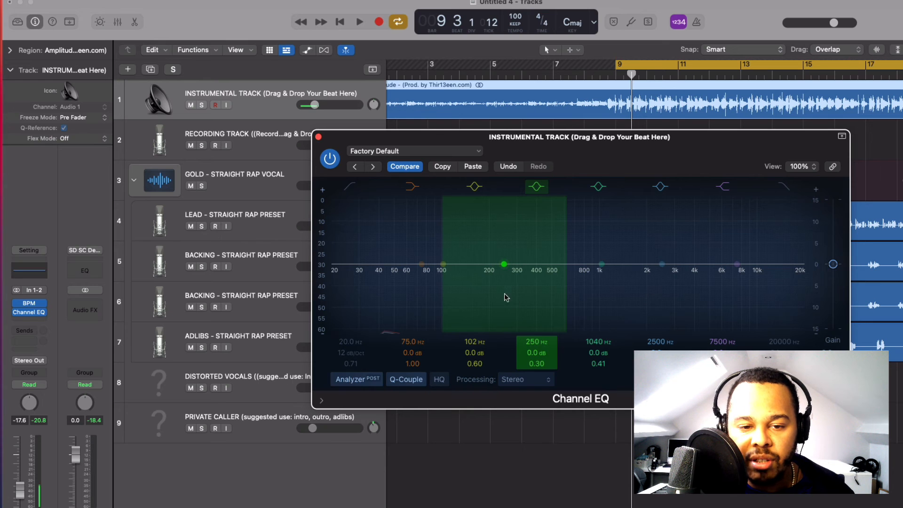
drag(533, 339, 533, 328)
mouse_move(537, 364)
mouse_down()
mouse_move(536, 351)
mouse_move(534, 363)
mouse_up()
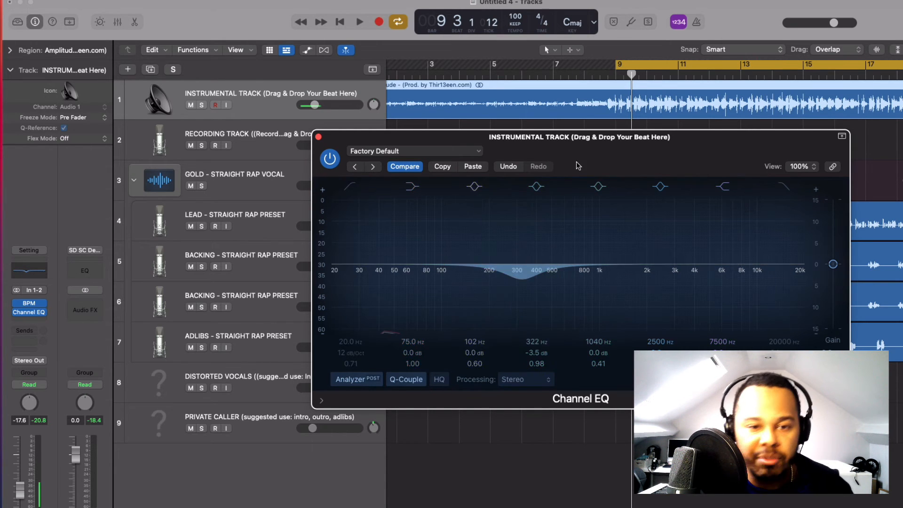
drag(536, 356, 537, 374)
key(space)
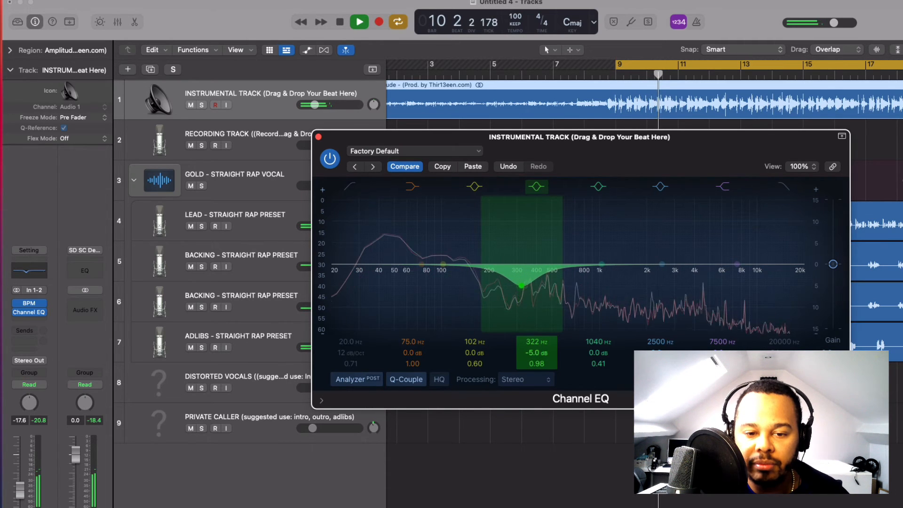
drag(536, 343, 535, 369)
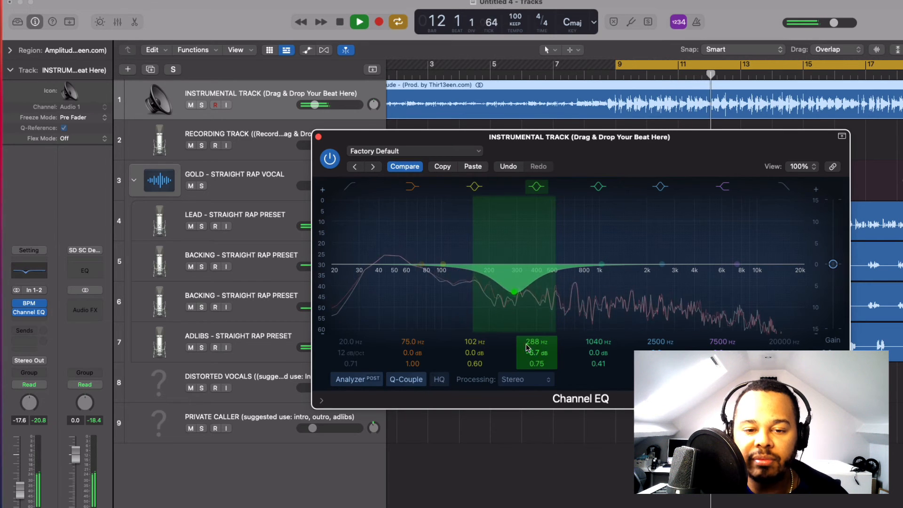
click(319, 137)
key(space)
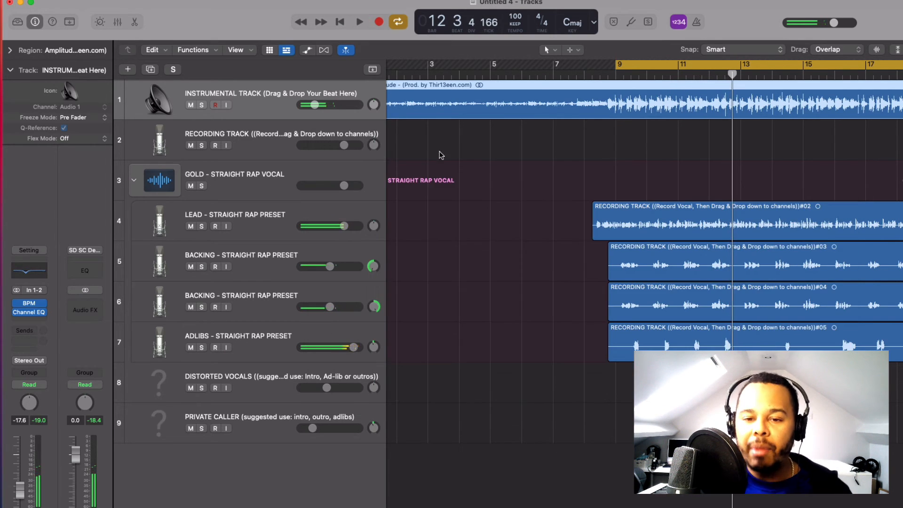
- Play the mix from bar 8 and lower the instrumental and both backing tracks together, bringing the instrumental to -18.7 dB
double_click(607, 71)
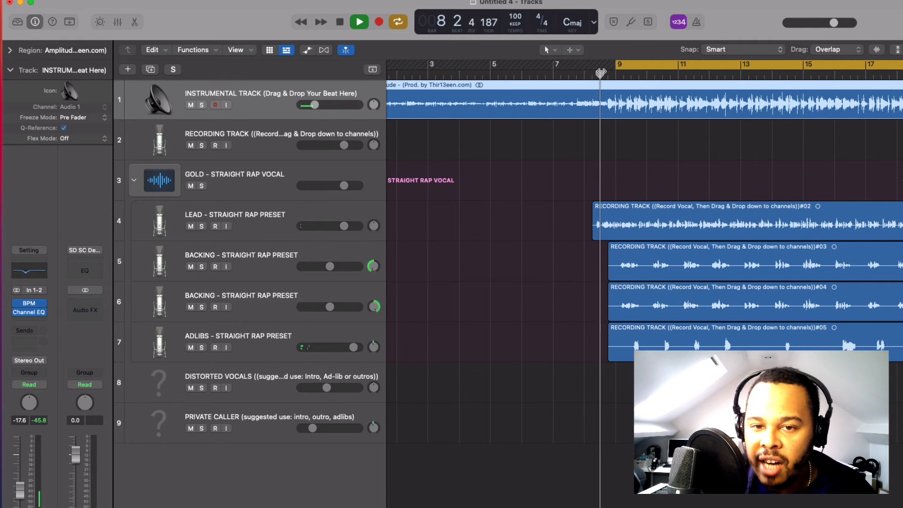
scroll(479, 227, down, 3)
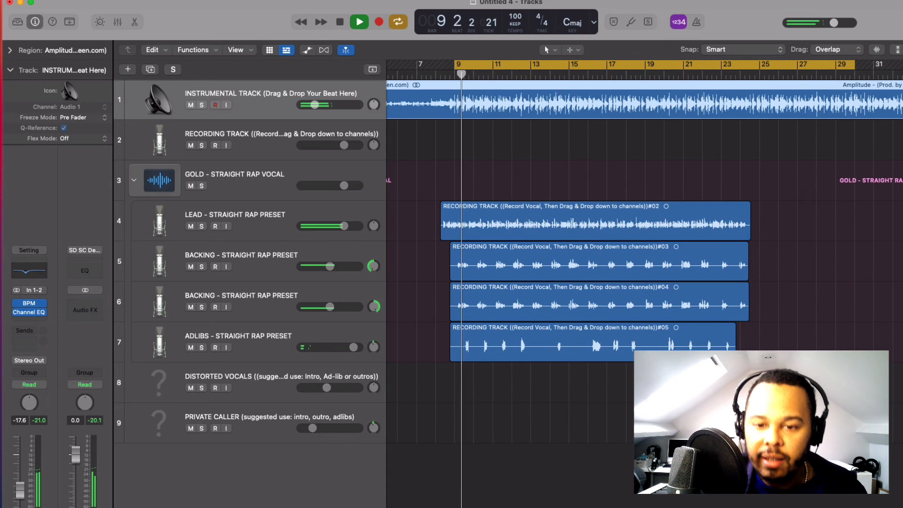
super+click(273, 262)
super+click(279, 303)
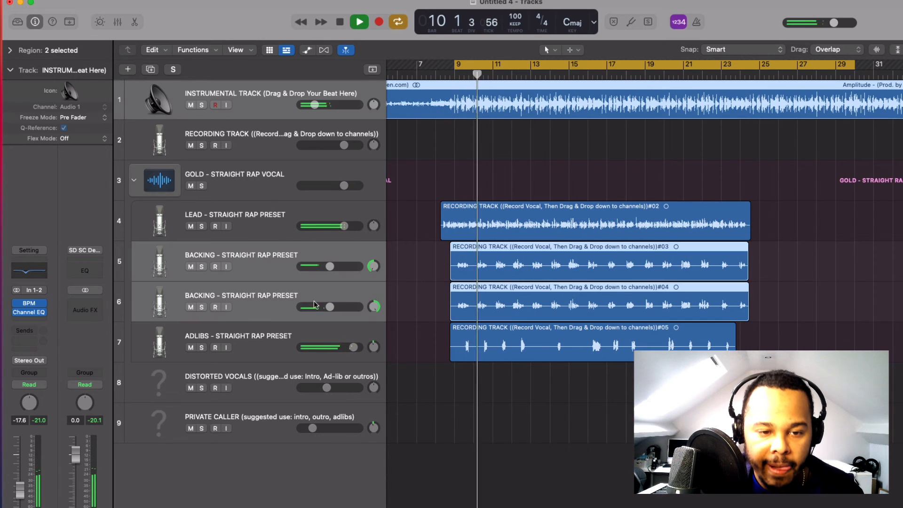
drag(329, 307, 315, 304)
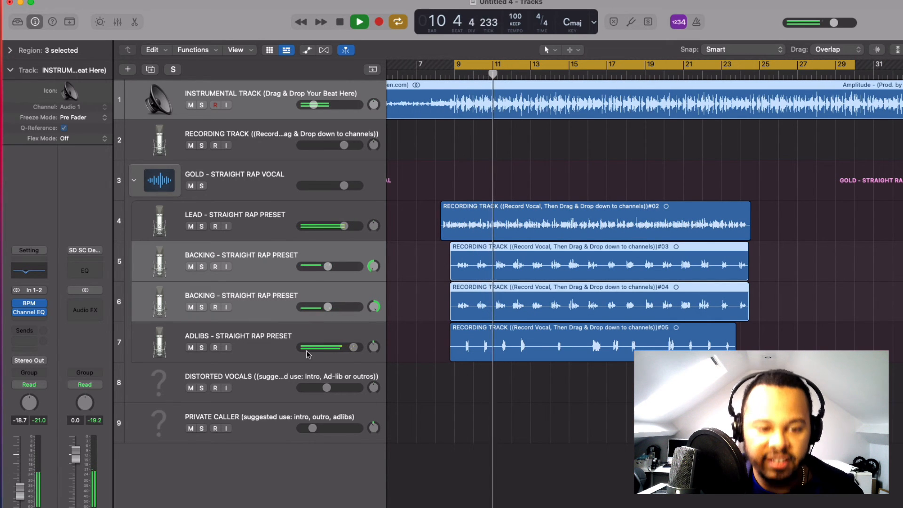
drag(305, 350, 304, 350)
- Lower the lead vocal to -2.6 dB, balance the adlibs slightly lower against it and stop playback
click(276, 229)
drag(315, 229, 337, 226)
drag(343, 346, 340, 345)
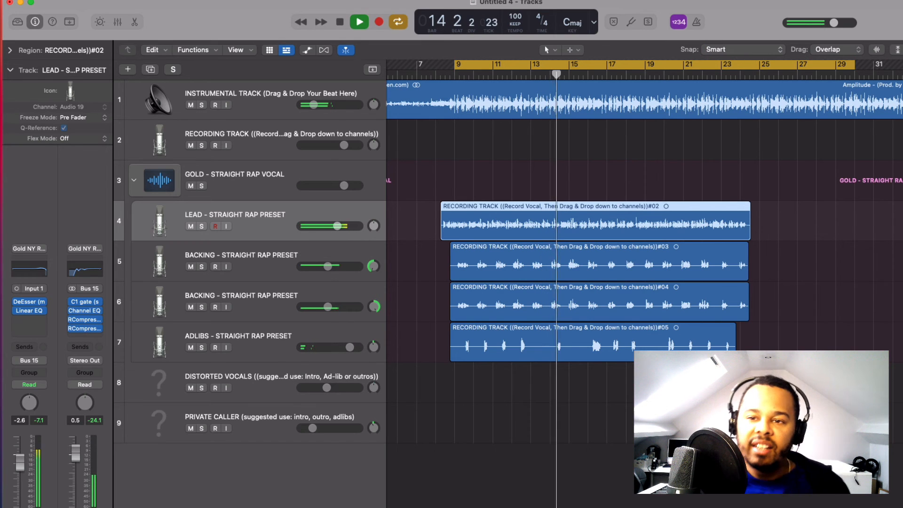
key(super+Left)
key(space)
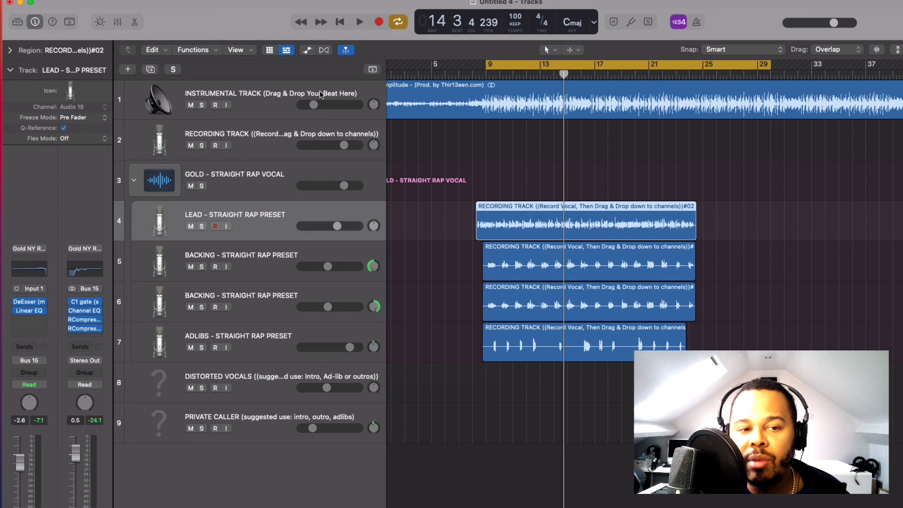
- Compare the lead vocal's Linear Phase EQ spectrum with the curve in the instrumental's Channel EQ
click(426, 108)
click(275, 93)
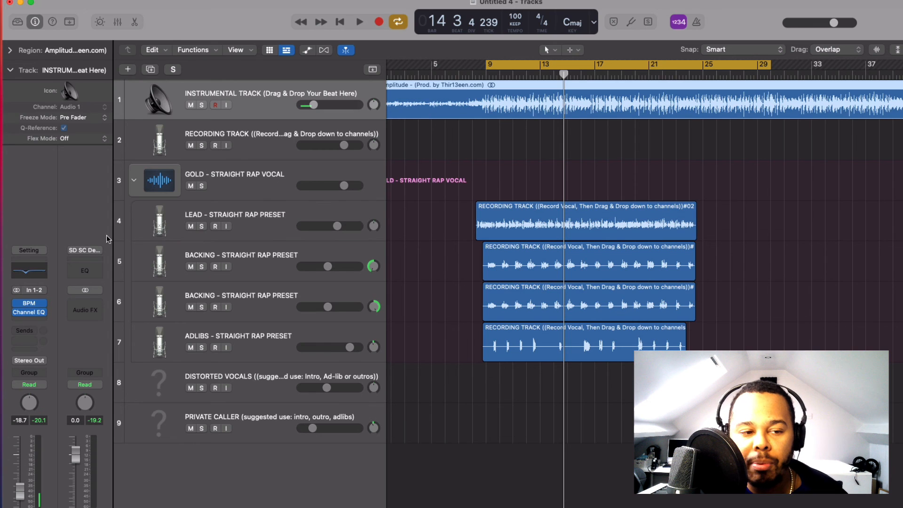
click(269, 219)
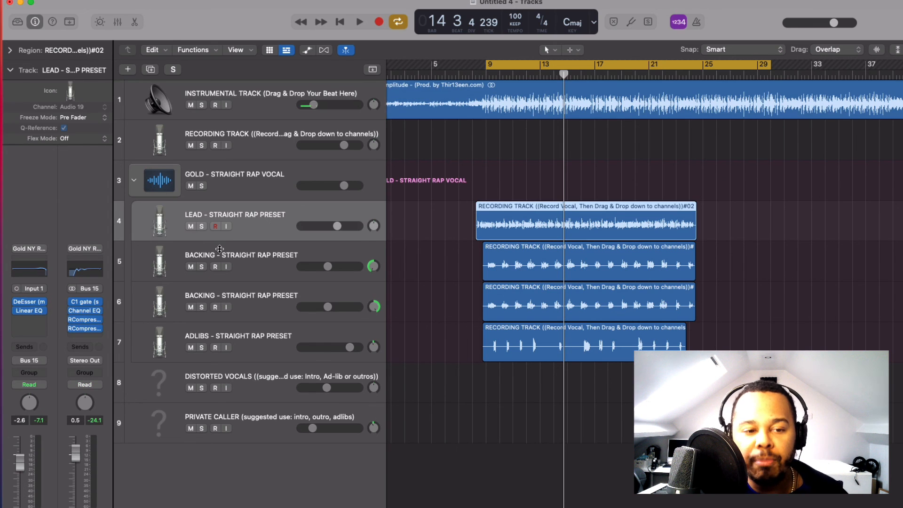
click(26, 311)
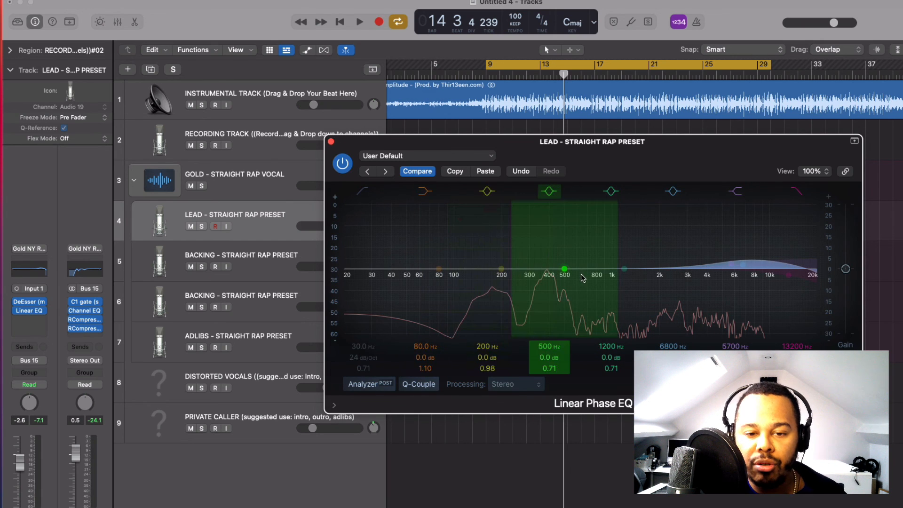
click(332, 142)
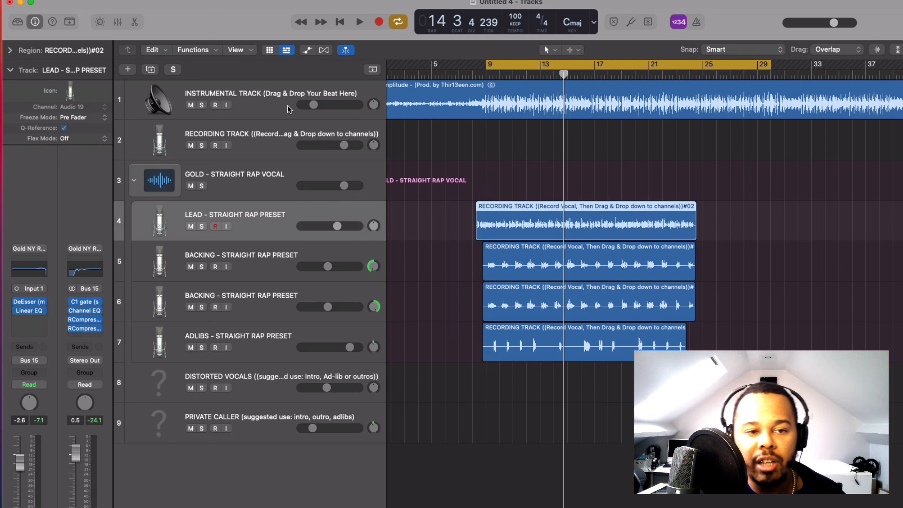
click(286, 107)
click(29, 306)
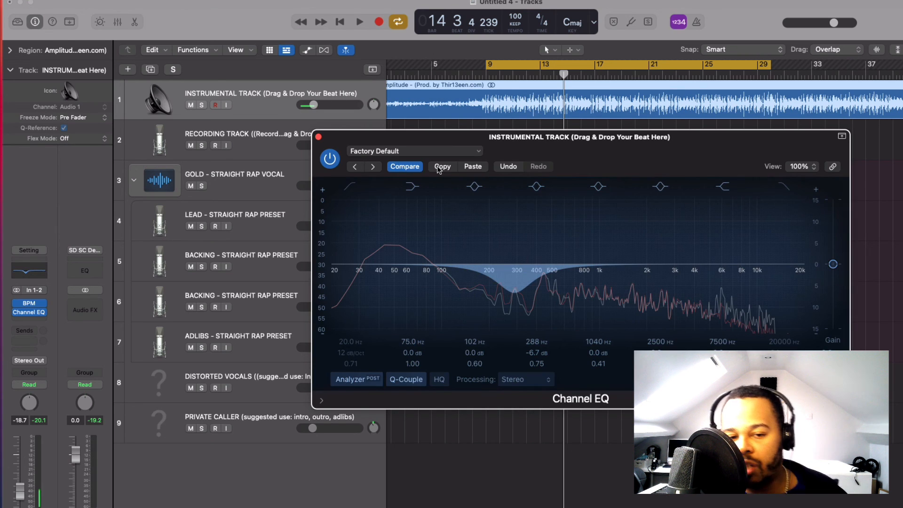
click(318, 137)
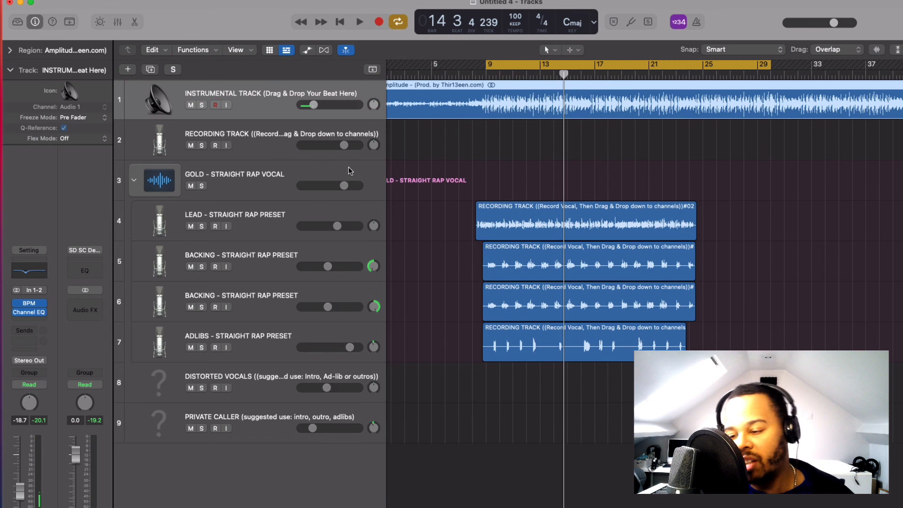